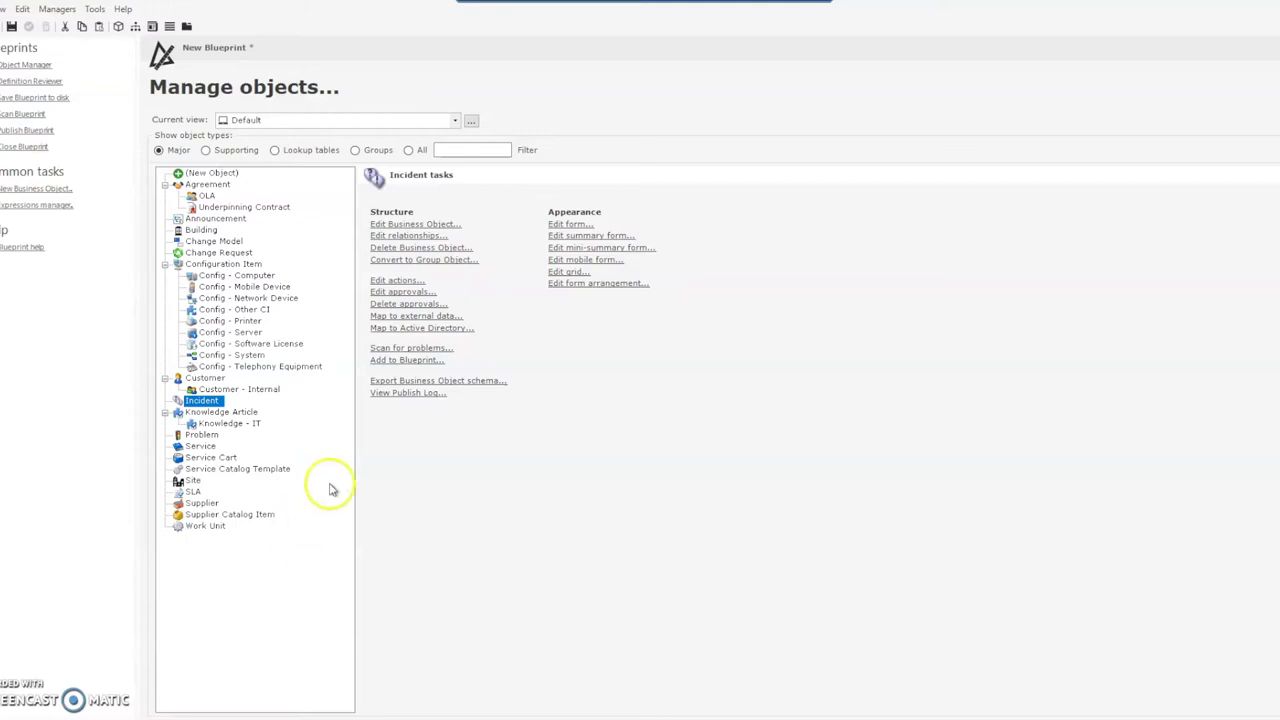
Open the IT portal site for editing from the Site Manager.
left_click(57, 9)
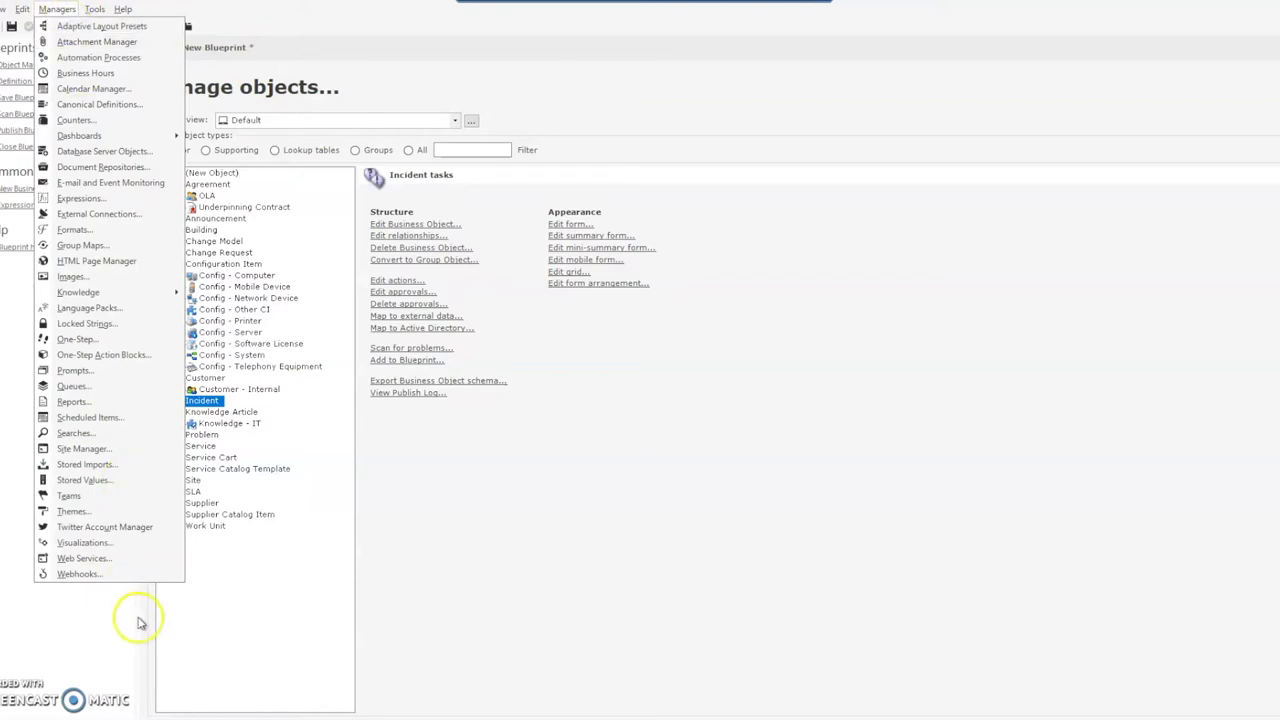
left_click(90, 449)
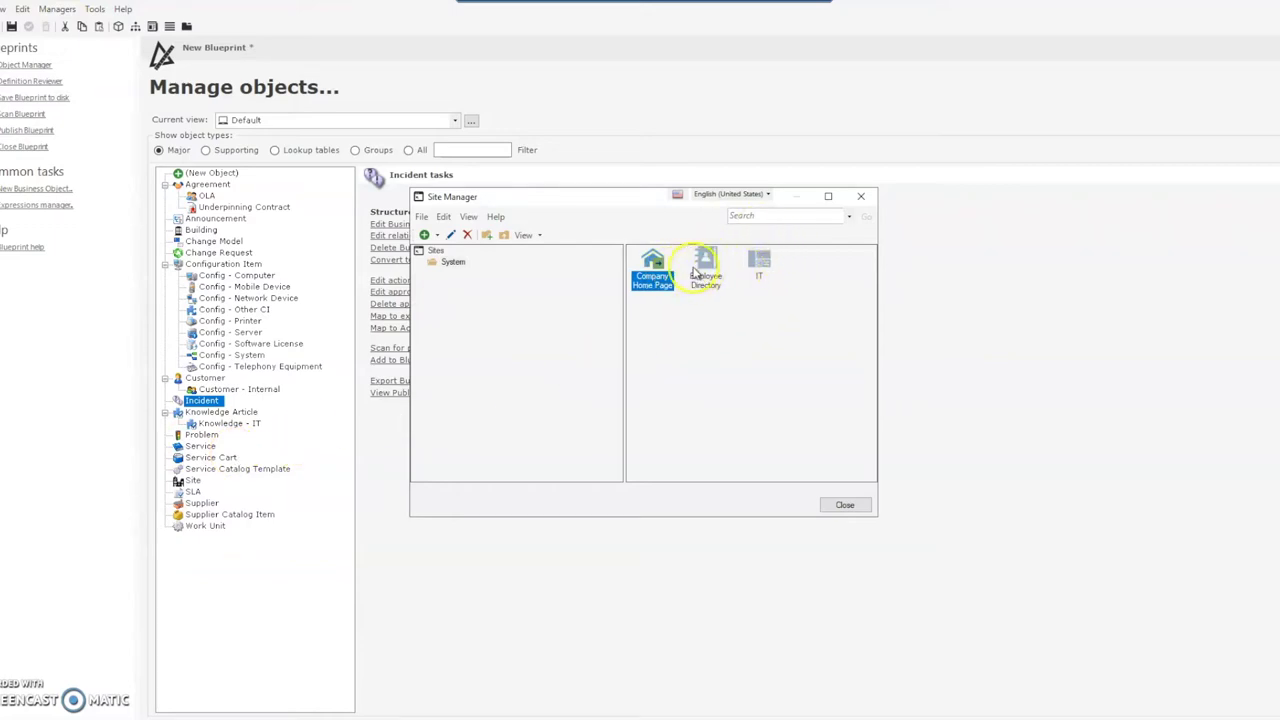
left_click(763, 262)
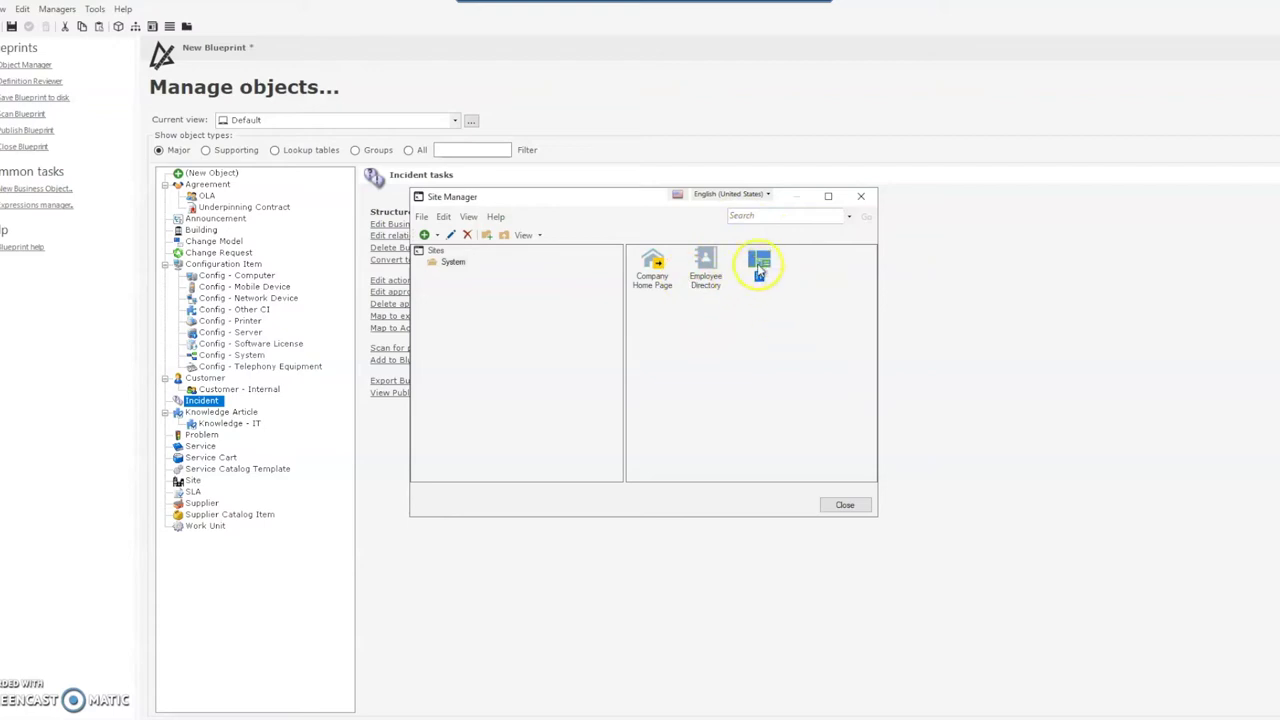
right_click(760, 268)
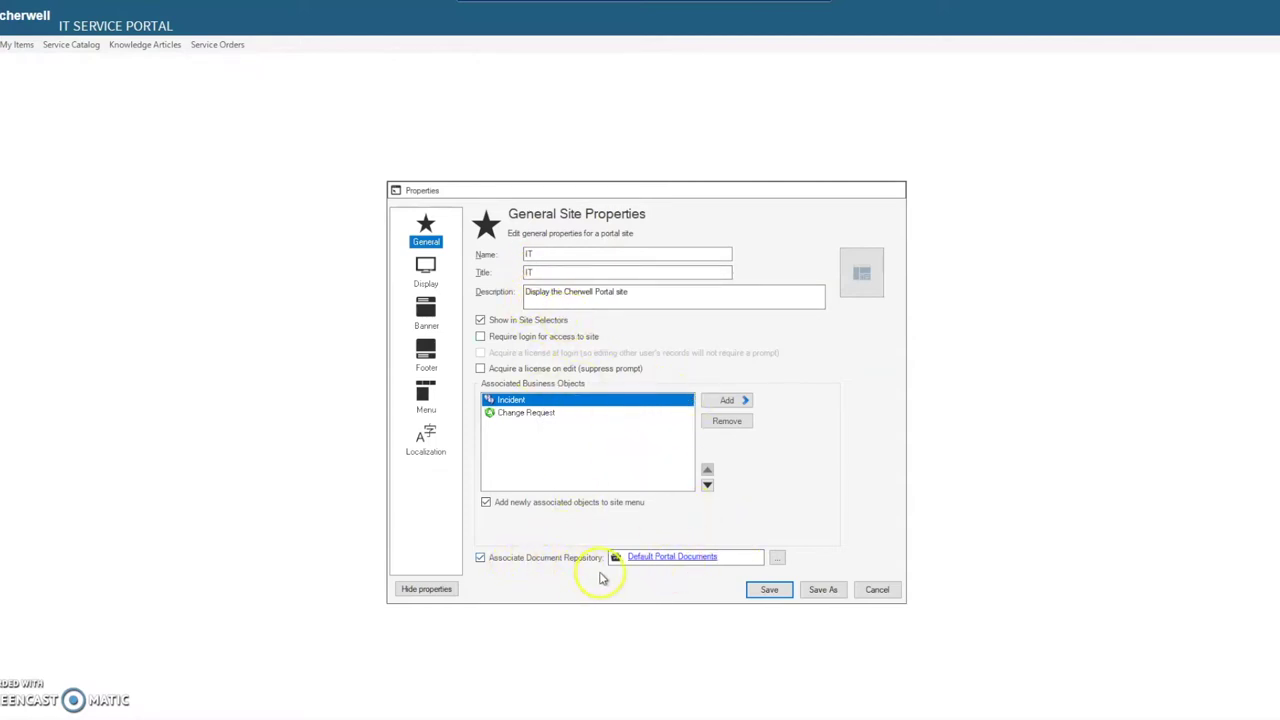
Review the IT site's display, banner, footer and menu properties.
left_click(440, 270)
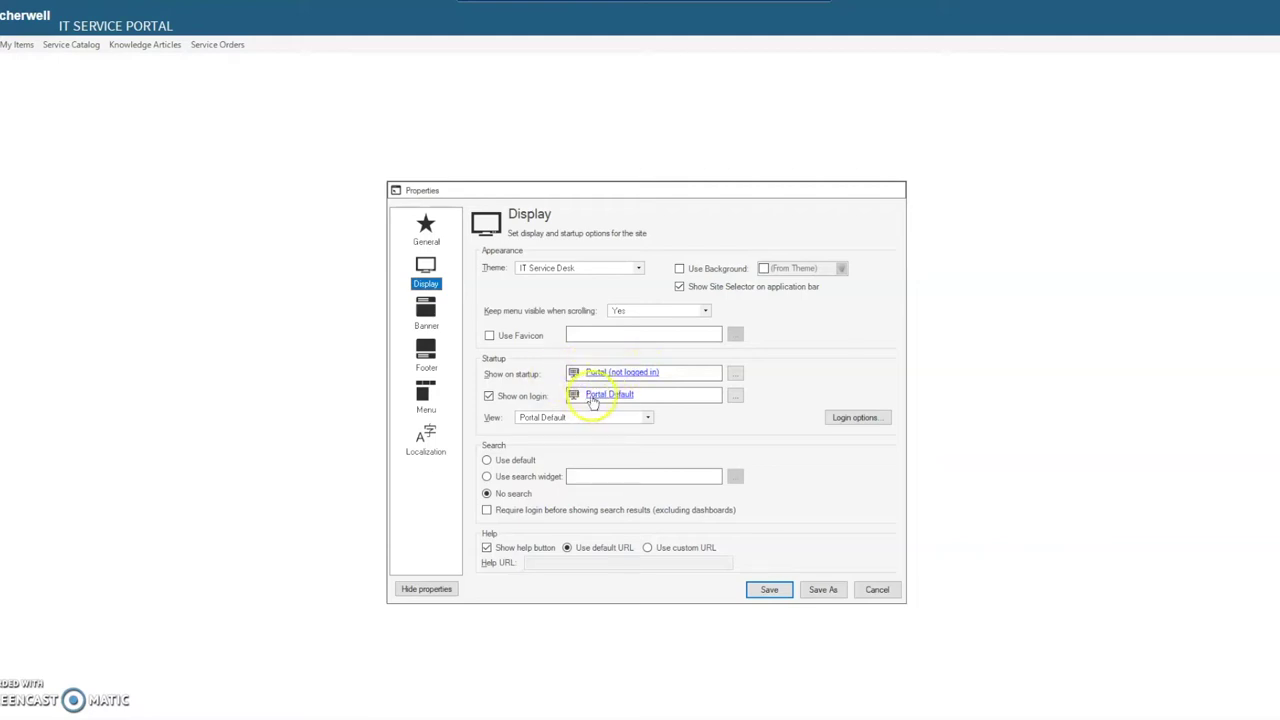
left_click(438, 308)
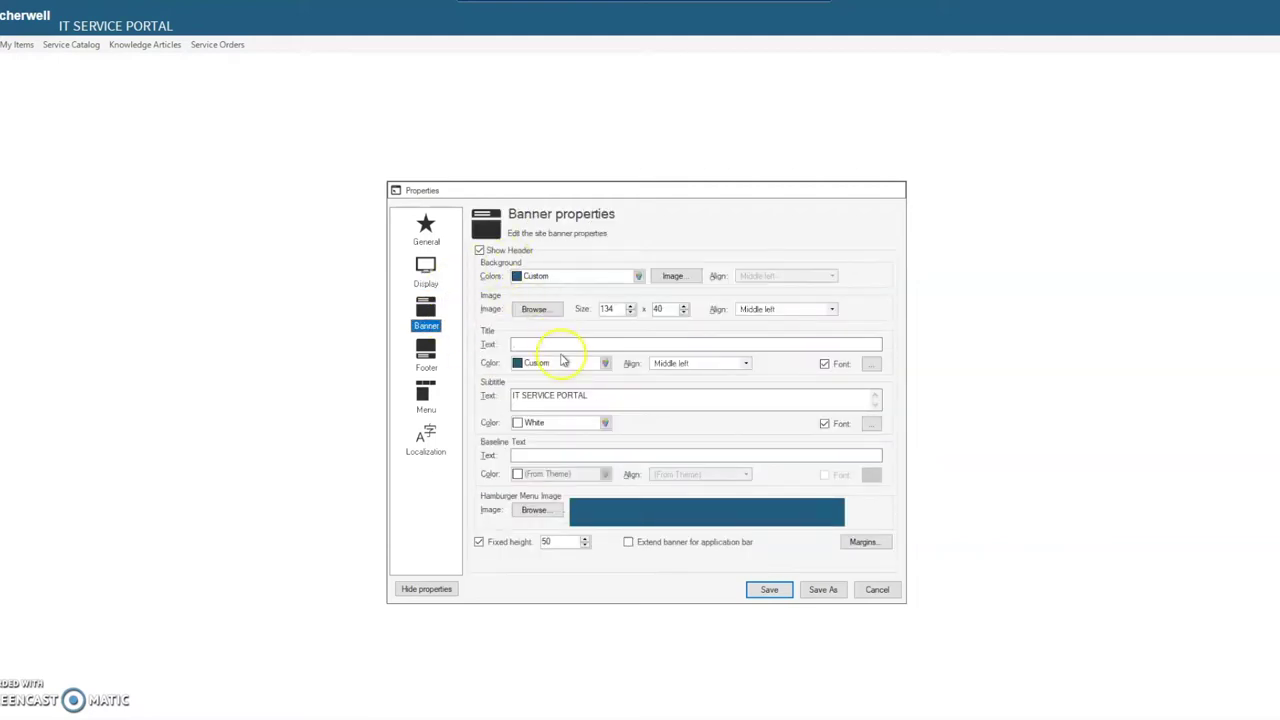
left_click(437, 362)
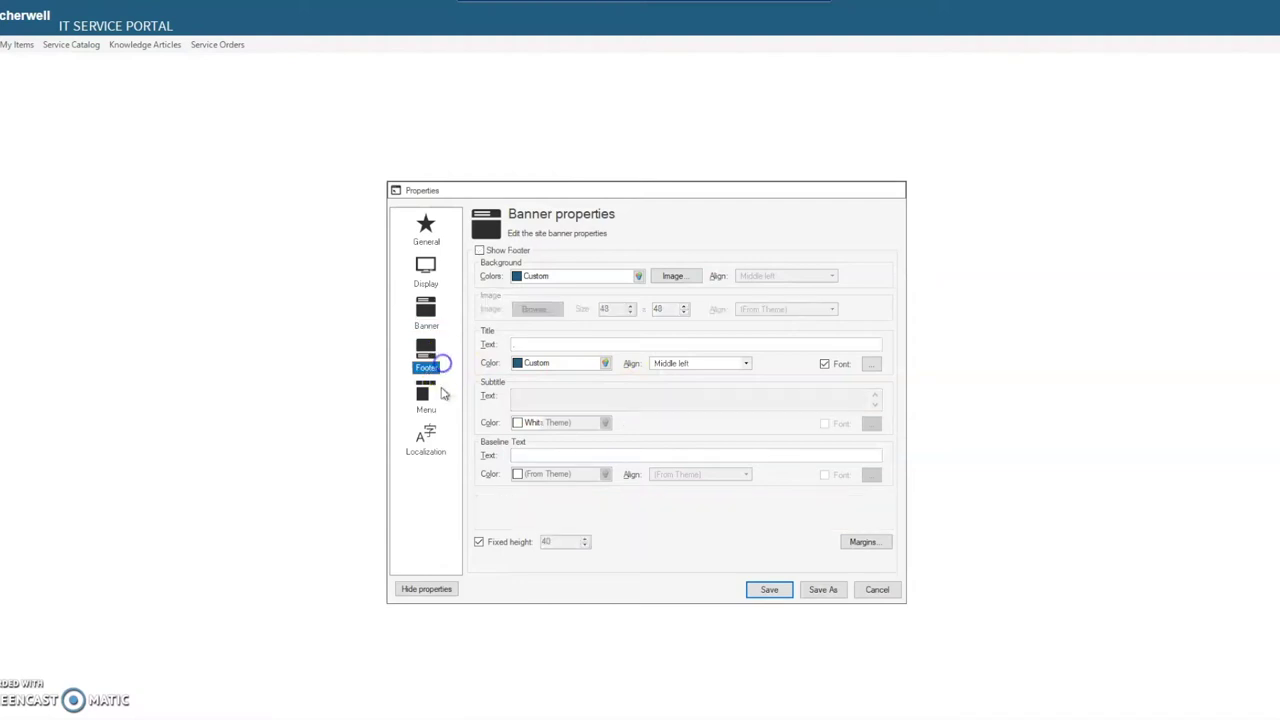
left_click(433, 402)
left_click(430, 448)
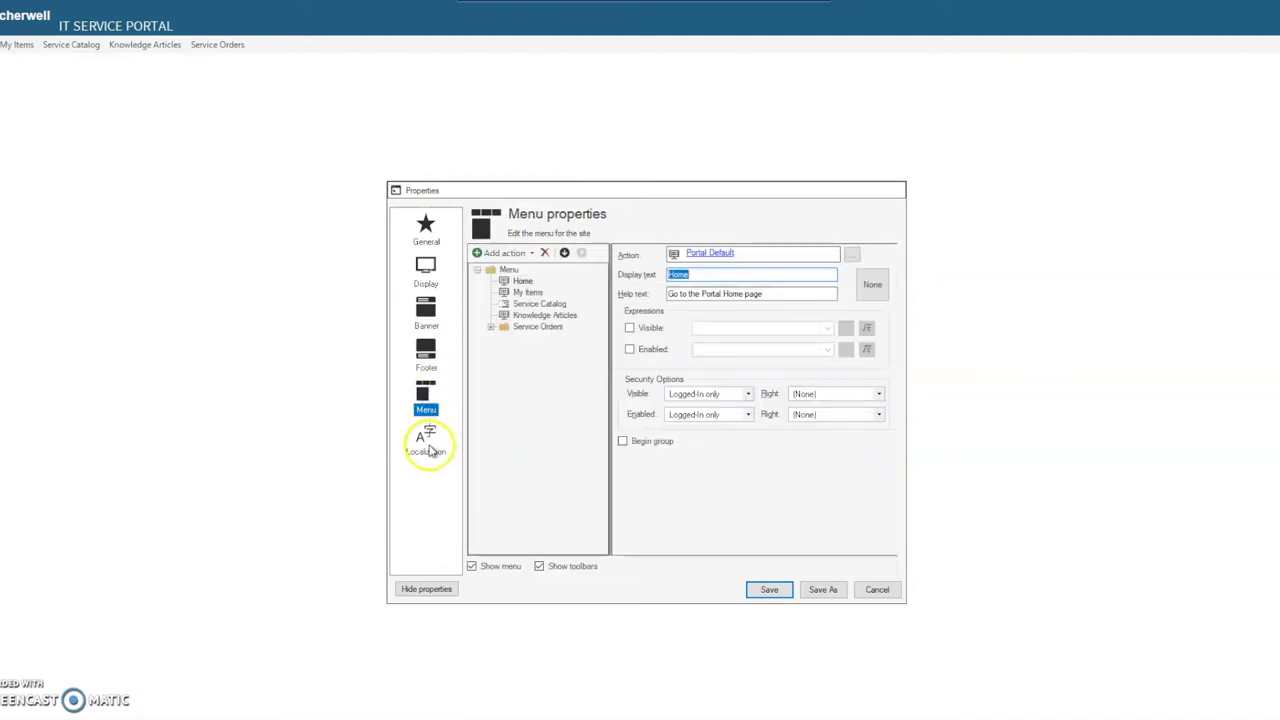
Open the "Portal (not logged in)" startup dashboard from the site's display settings.
left_click(426, 270)
left_click(597, 368)
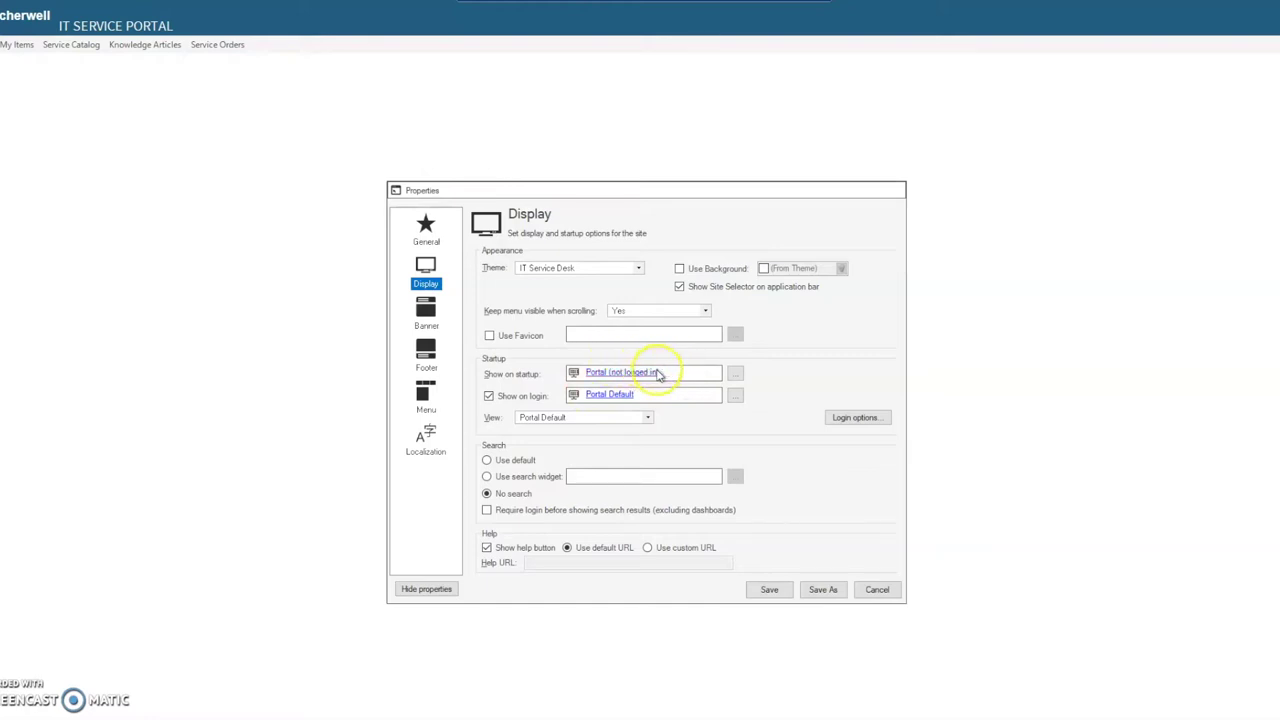
left_click(574, 370)
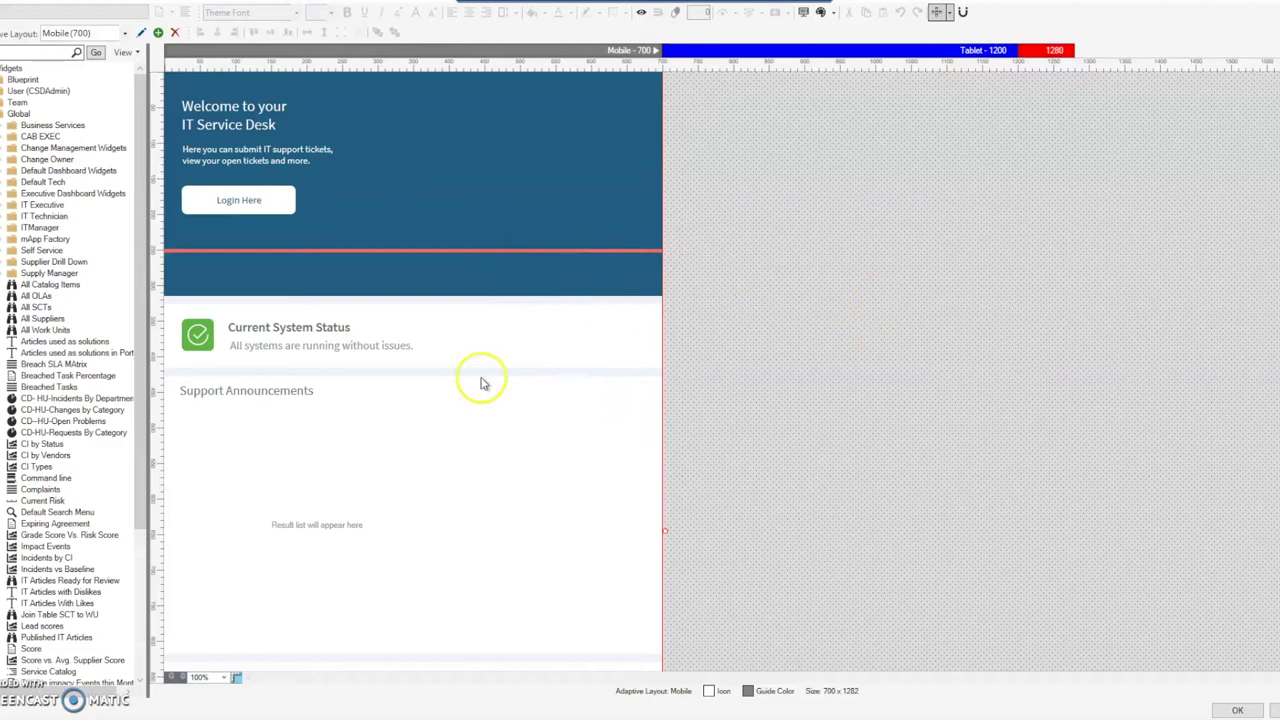
Compare the dashboard's Laptop (1280) and Mobile (700) adaptive layouts, ending on the Laptop layout.
left_click(1054, 51)
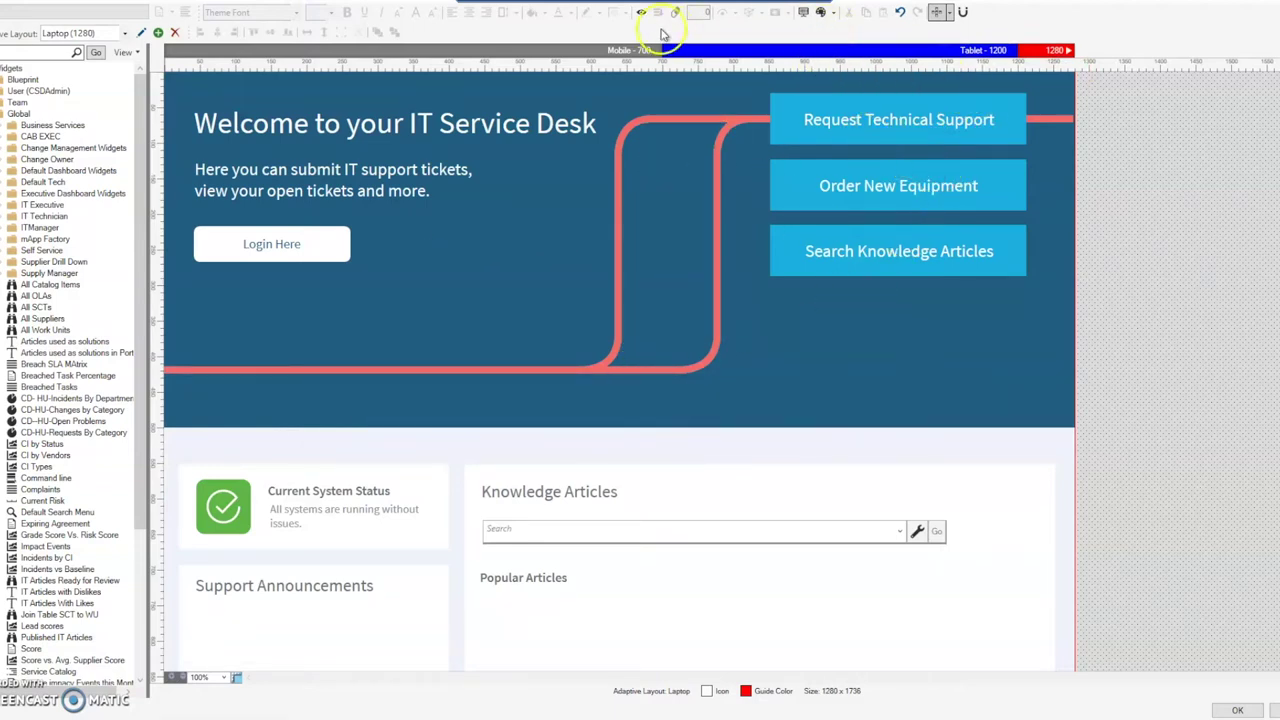
left_click(605, 50)
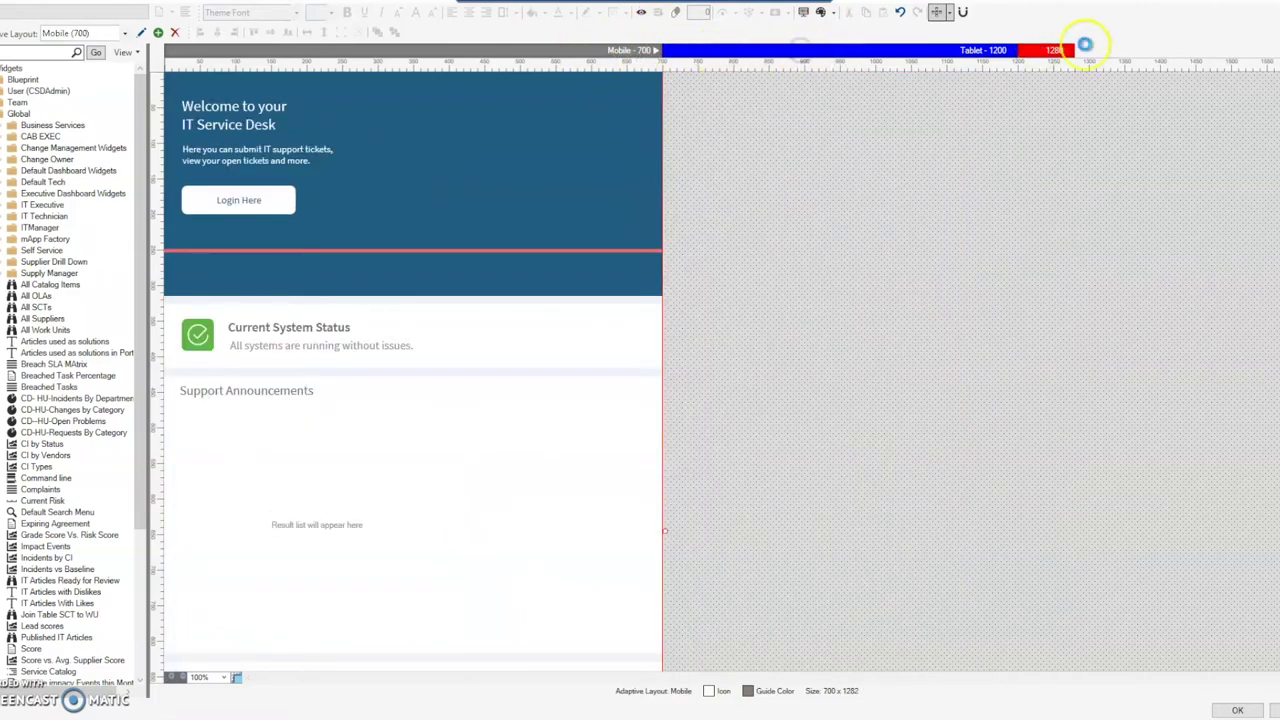
left_click(1085, 45)
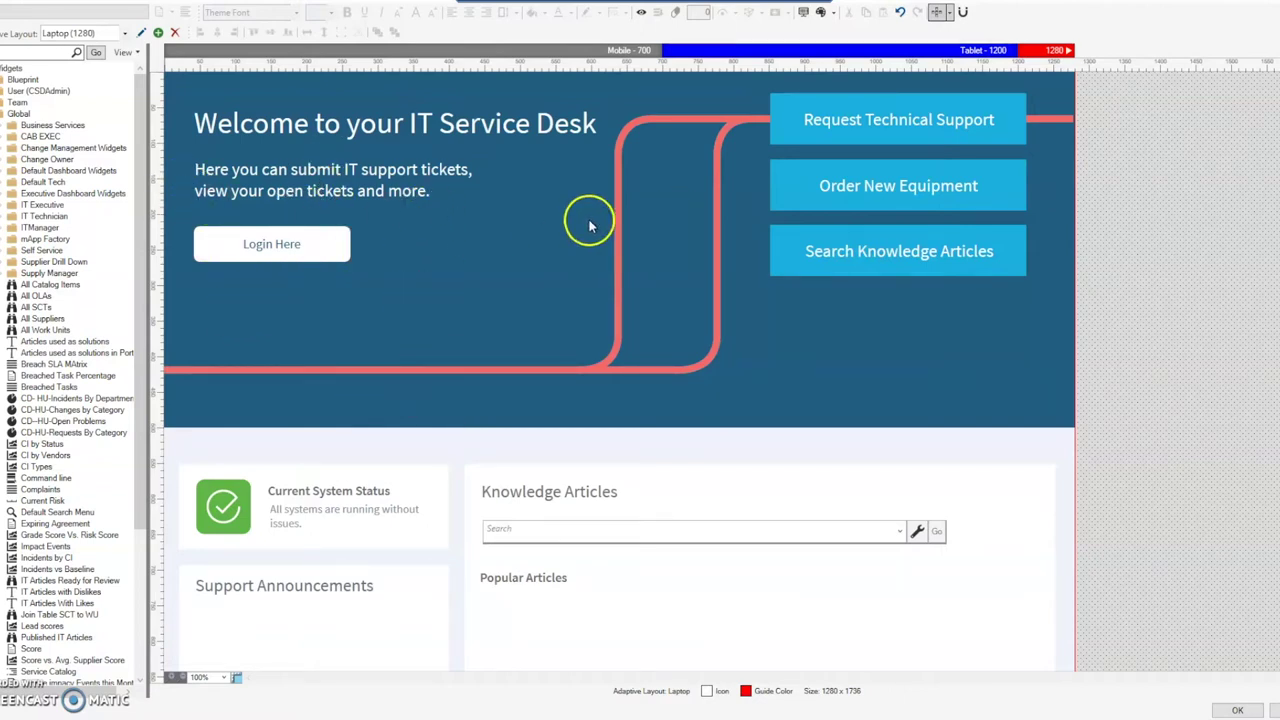
Move the Login Here button around the banner, then place it back just below the intro text in the Laptop layout.
left_click(300, 244)
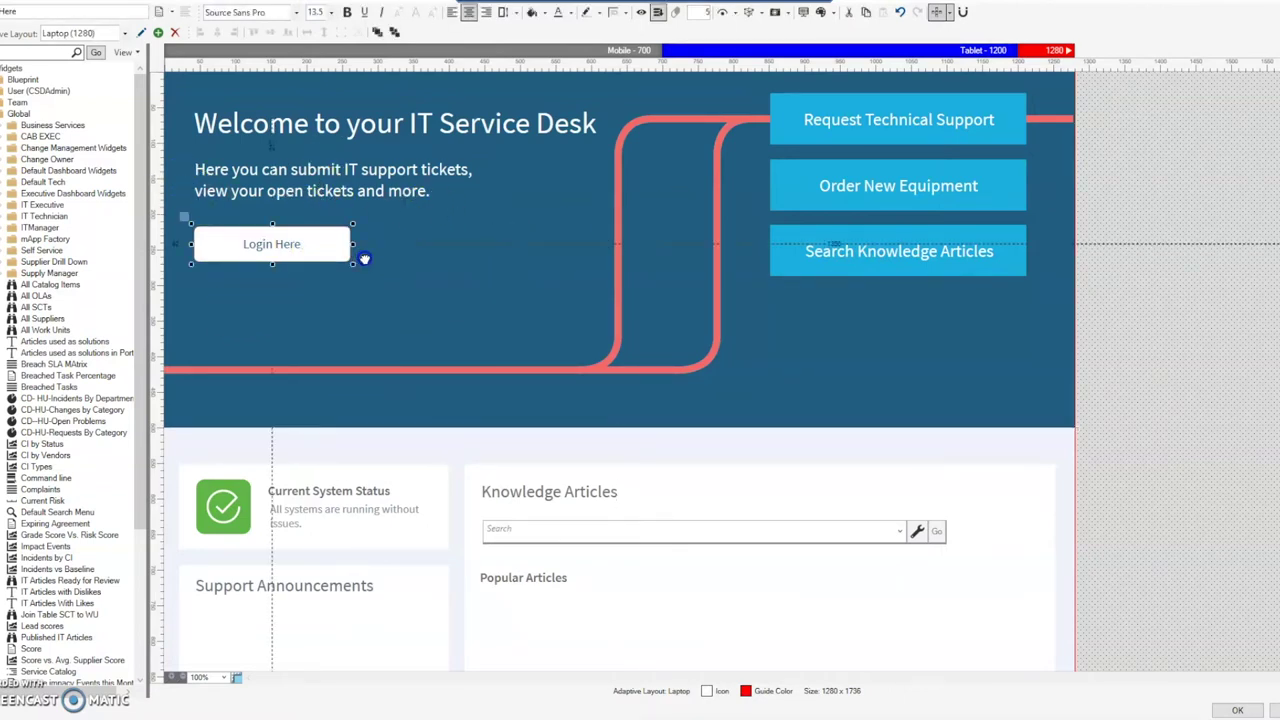
left_click_drag(331, 251, 466, 282)
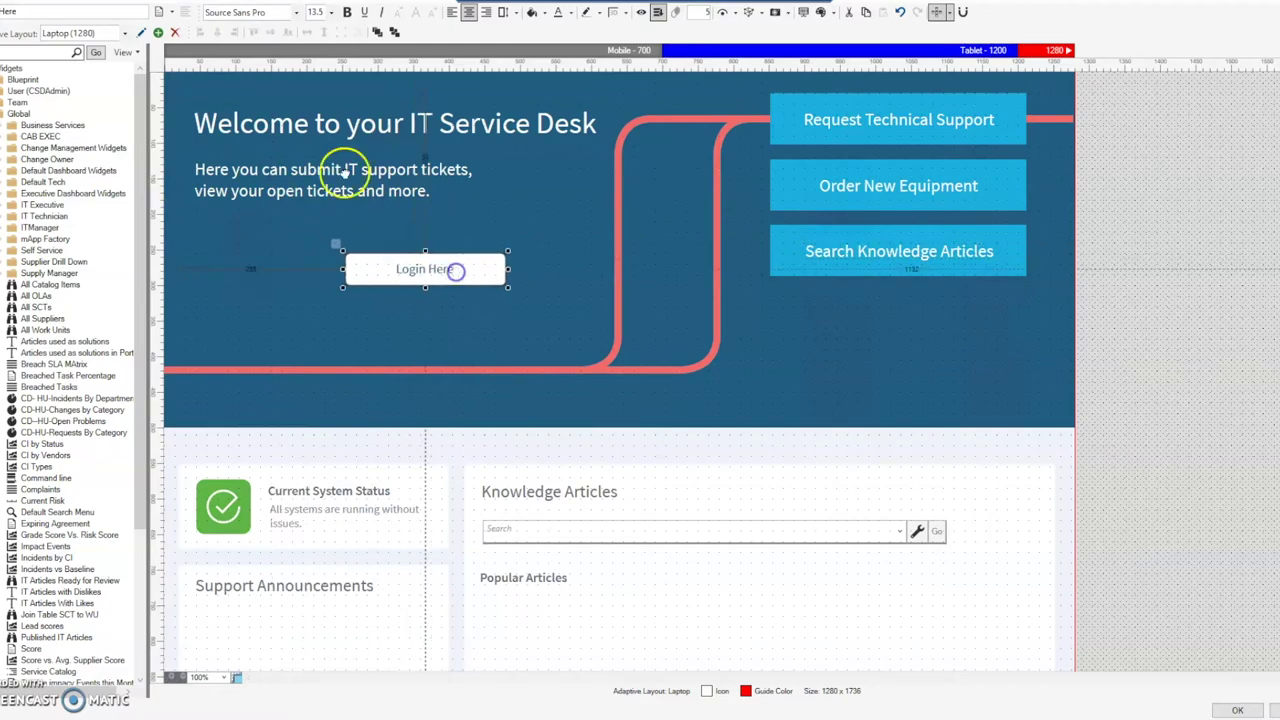
left_click_drag(381, 258, 327, 247)
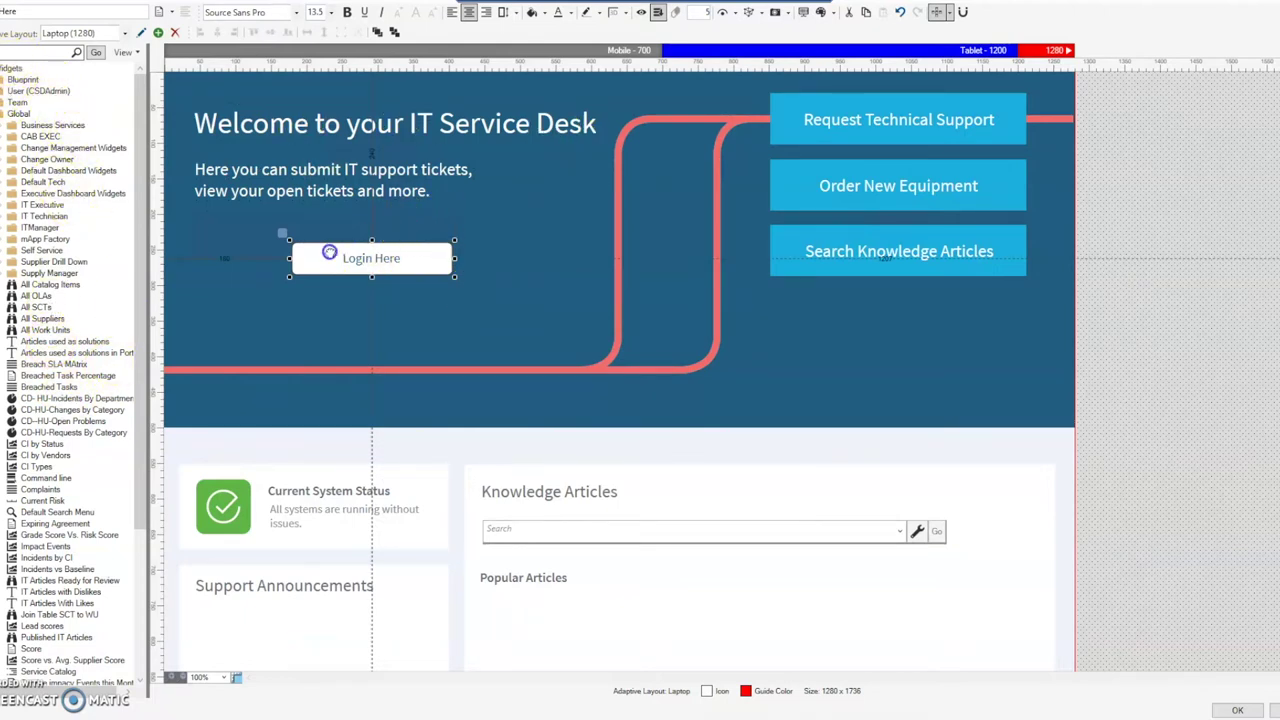
left_click_drag(329, 252, 244, 231)
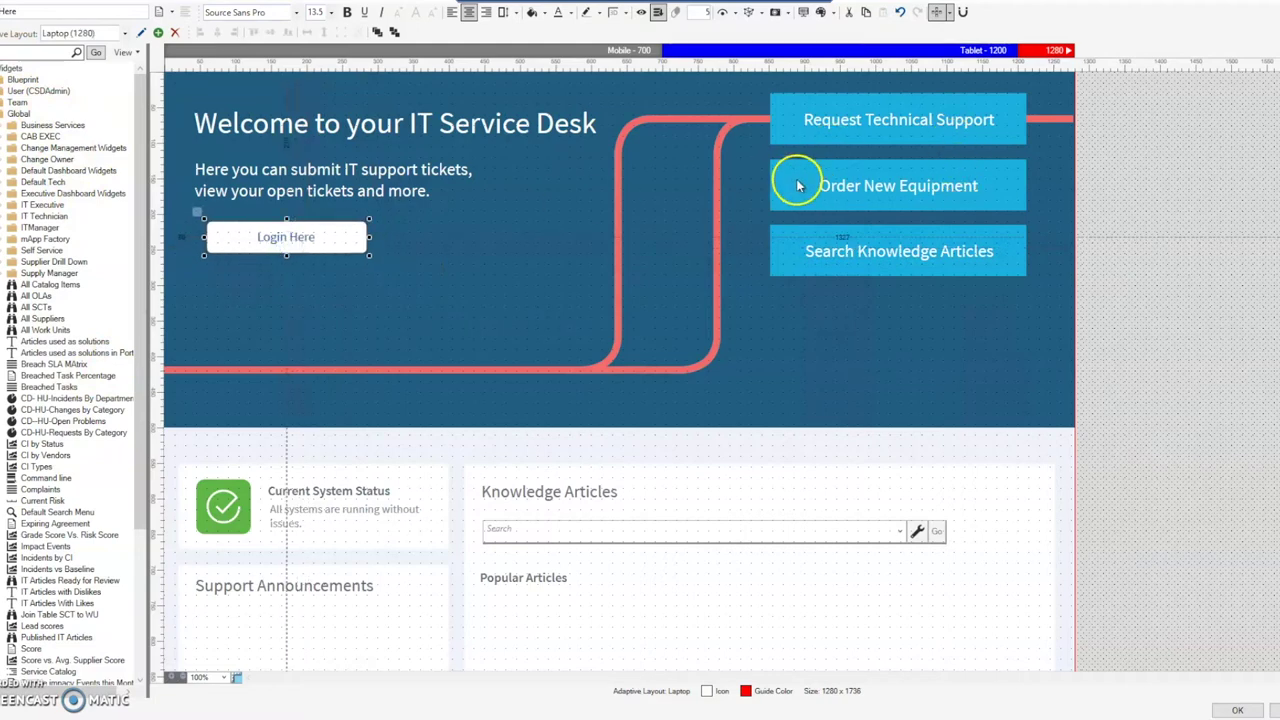
Move the Order New Equipment button down, then return it between the Request Technical Support and Search Knowledge Articles buttons.
left_click_drag(795, 200, 792, 229)
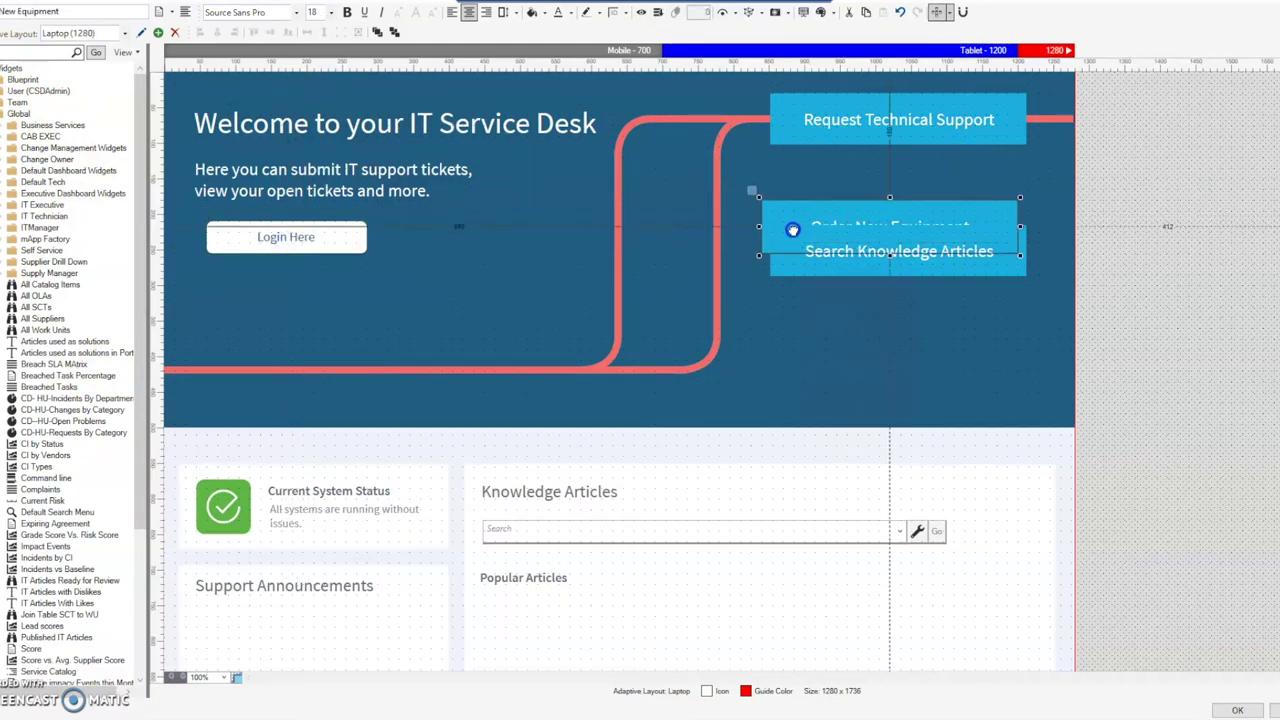
mouse_move(795, 181)
left_mouse_down()
mouse_move(806, 164)
mouse_move(803, 184)
left_mouse_up()
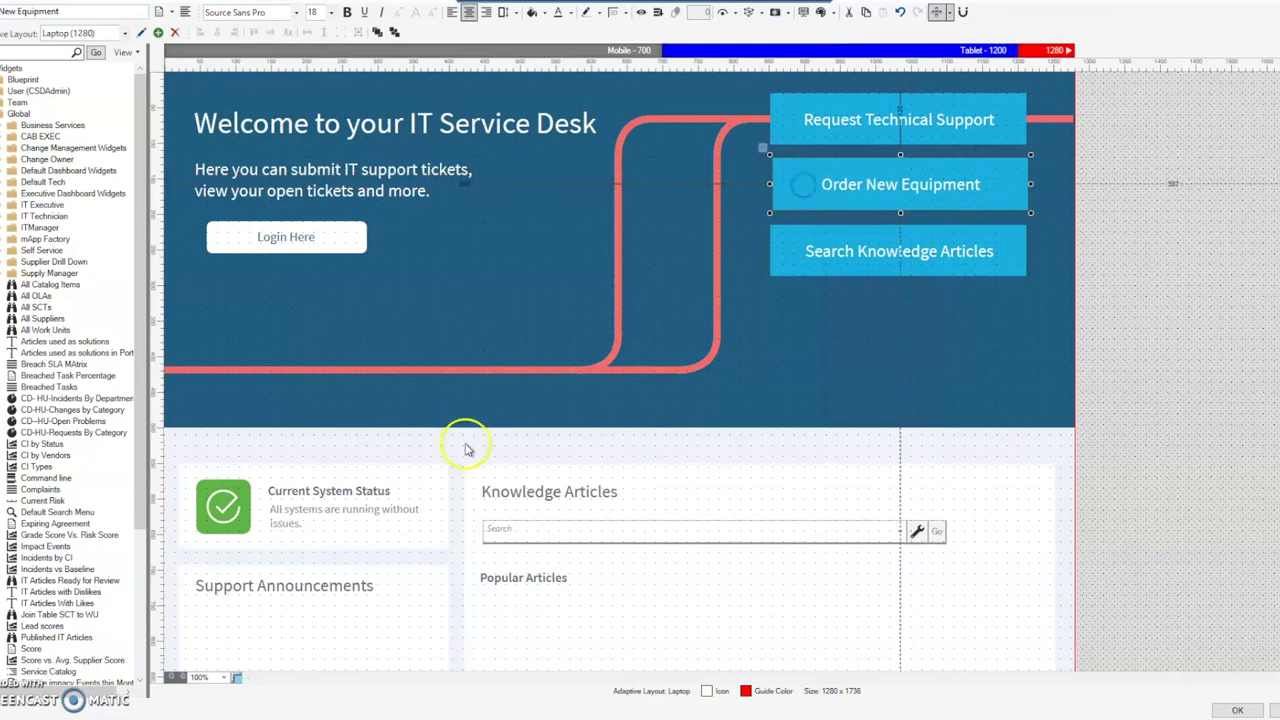
scroll(667, 535, "down", 1)
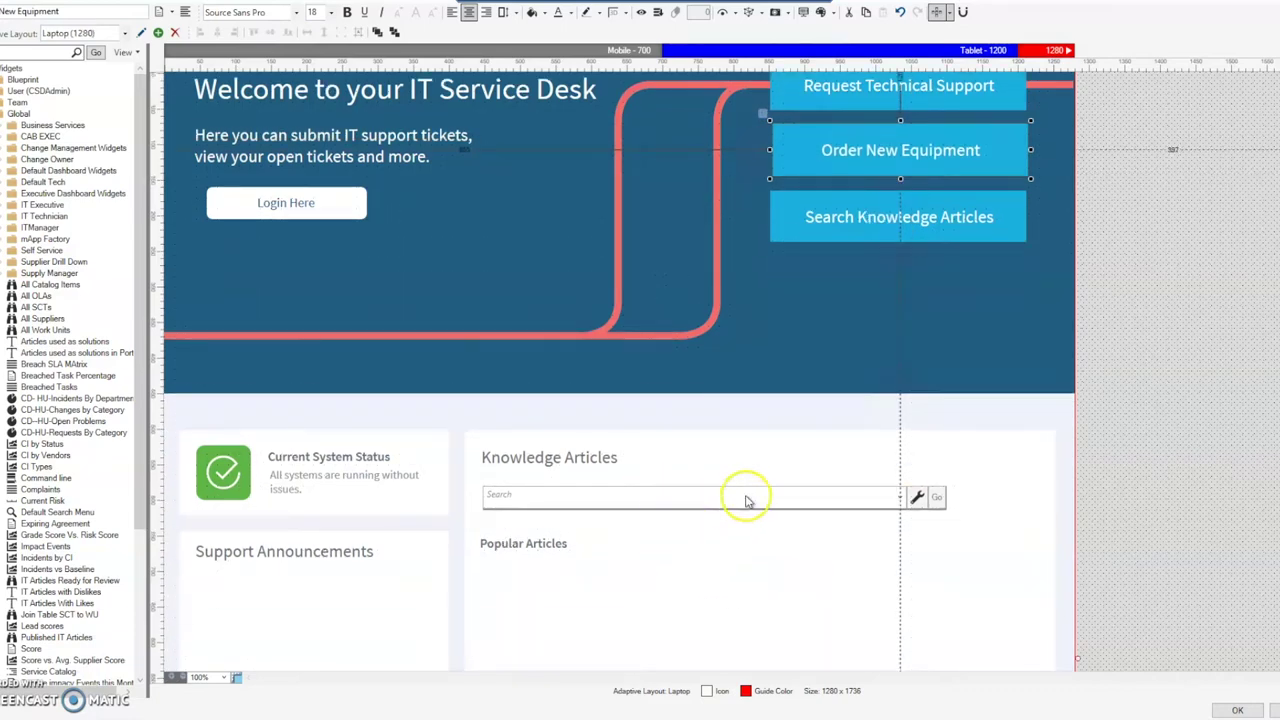
scroll(737, 500, "down", 4)
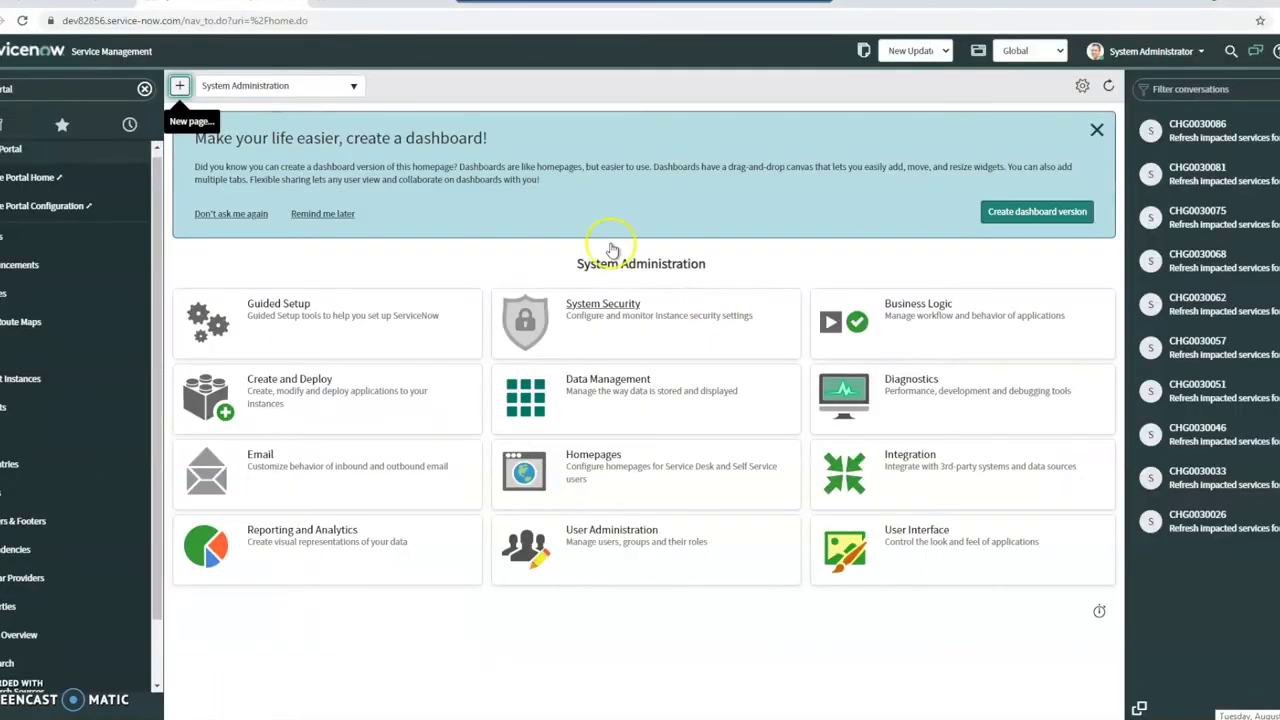
Switch to ServiceNow and open the Service Portal record with URL suffix sp from the list of portals.
double_click(47, 97)
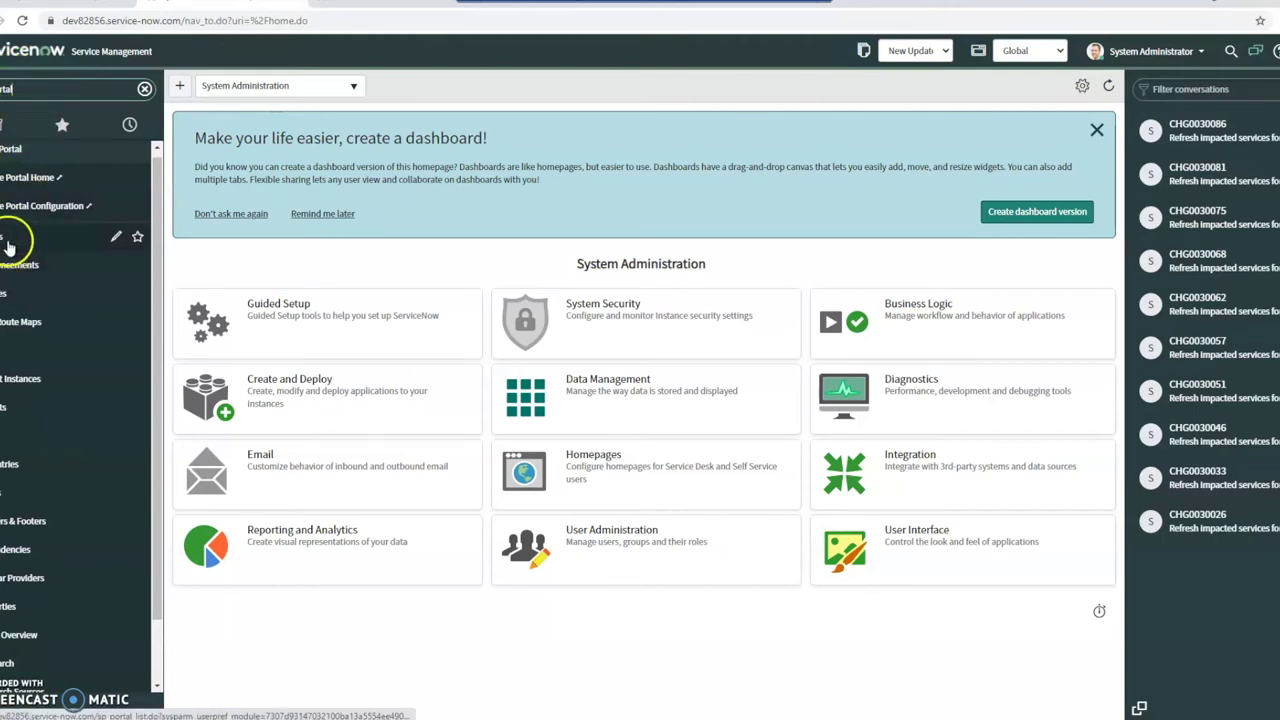
left_click(8, 245)
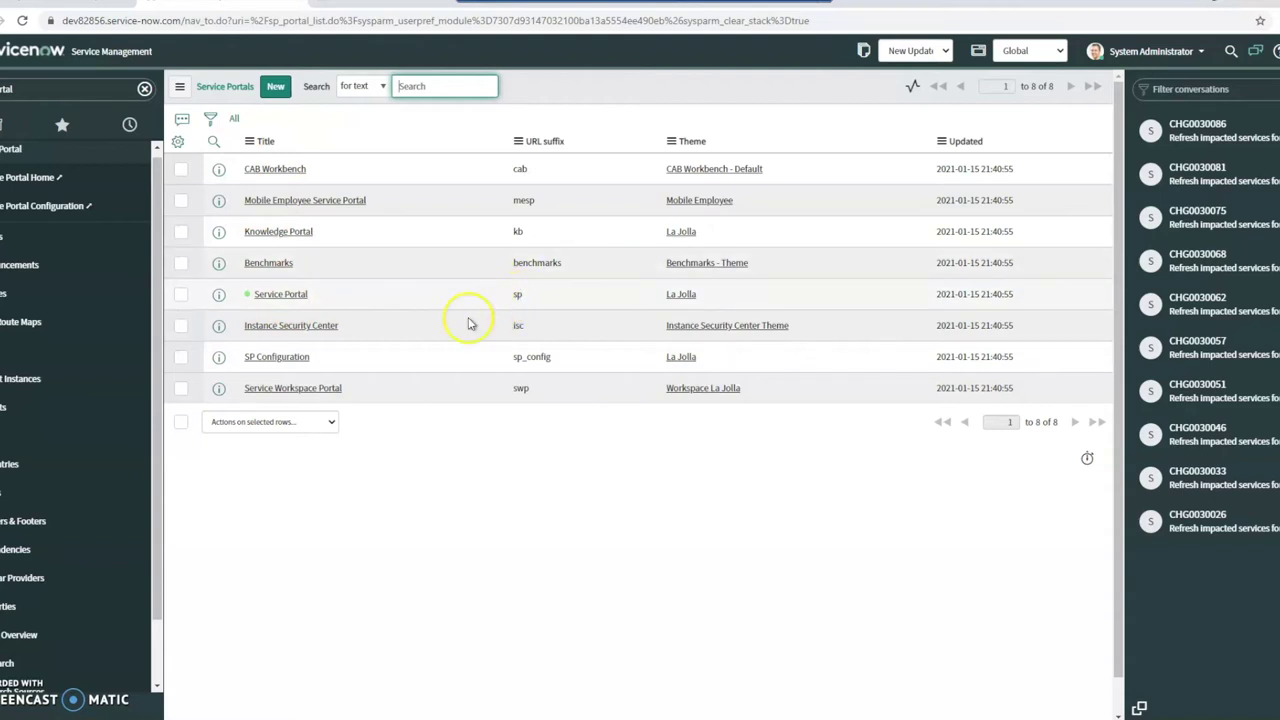
left_click(291, 296)
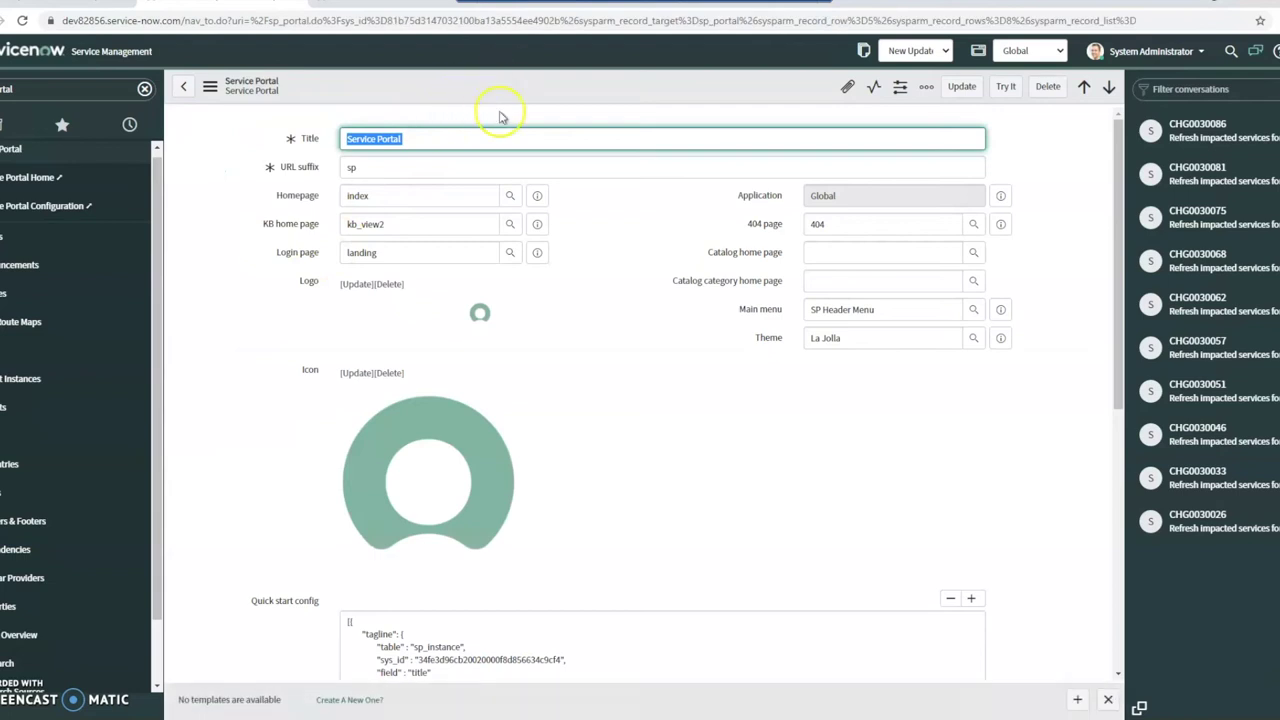
Examine the Service Portal record's homepage, URL suffix, main menu, theme, icon, quick start config, CSS variables and search sources.
scroll(604, 230, "down", 2)
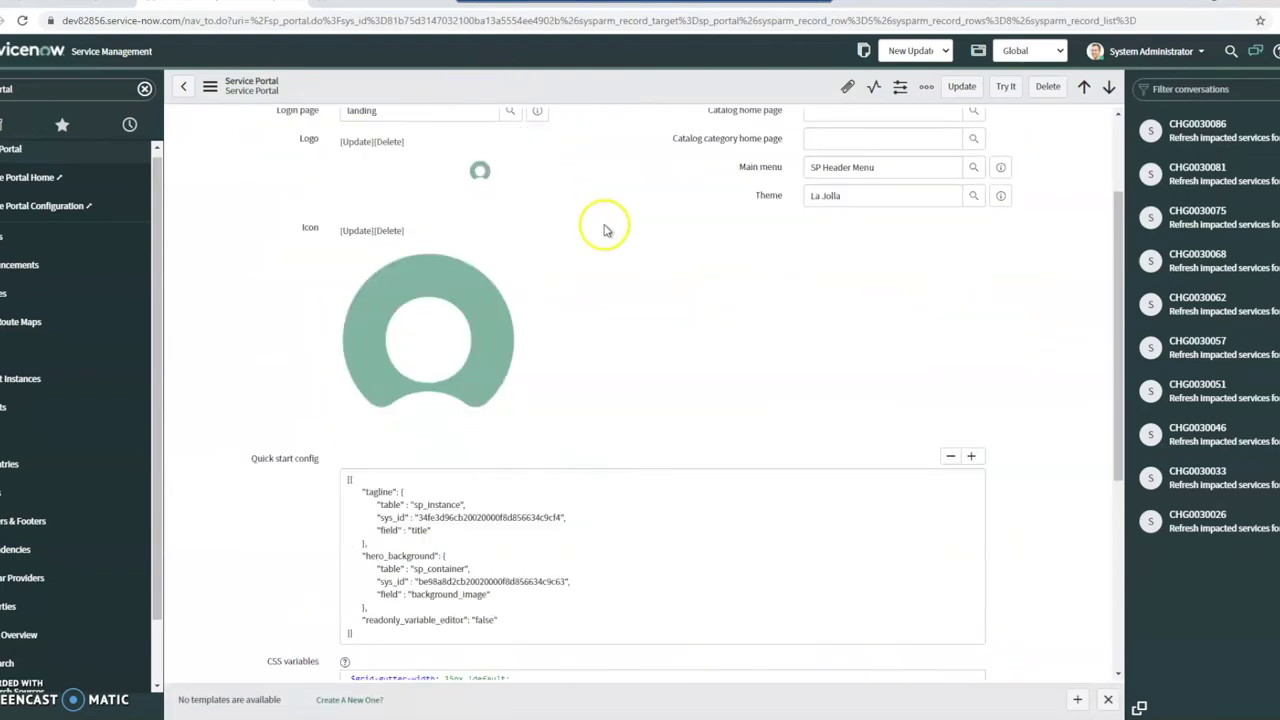
scroll(604, 230, "down", 3)
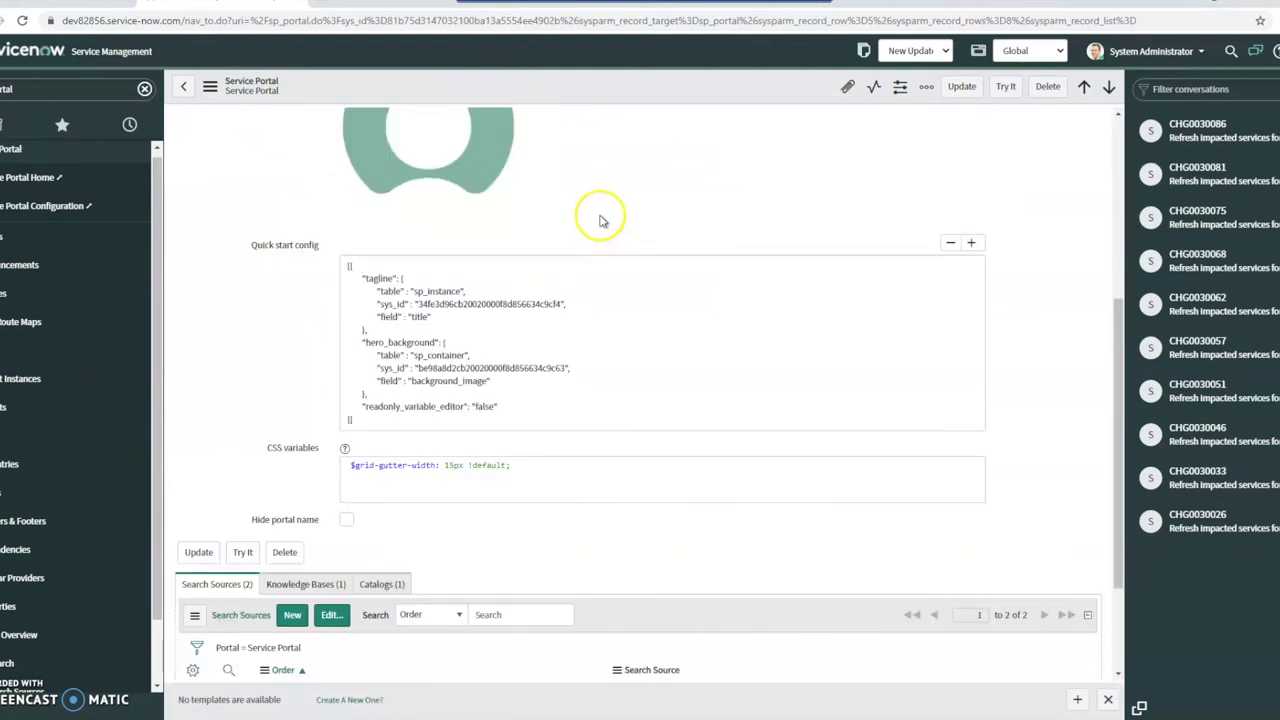
scroll(641, 300, "up", 1)
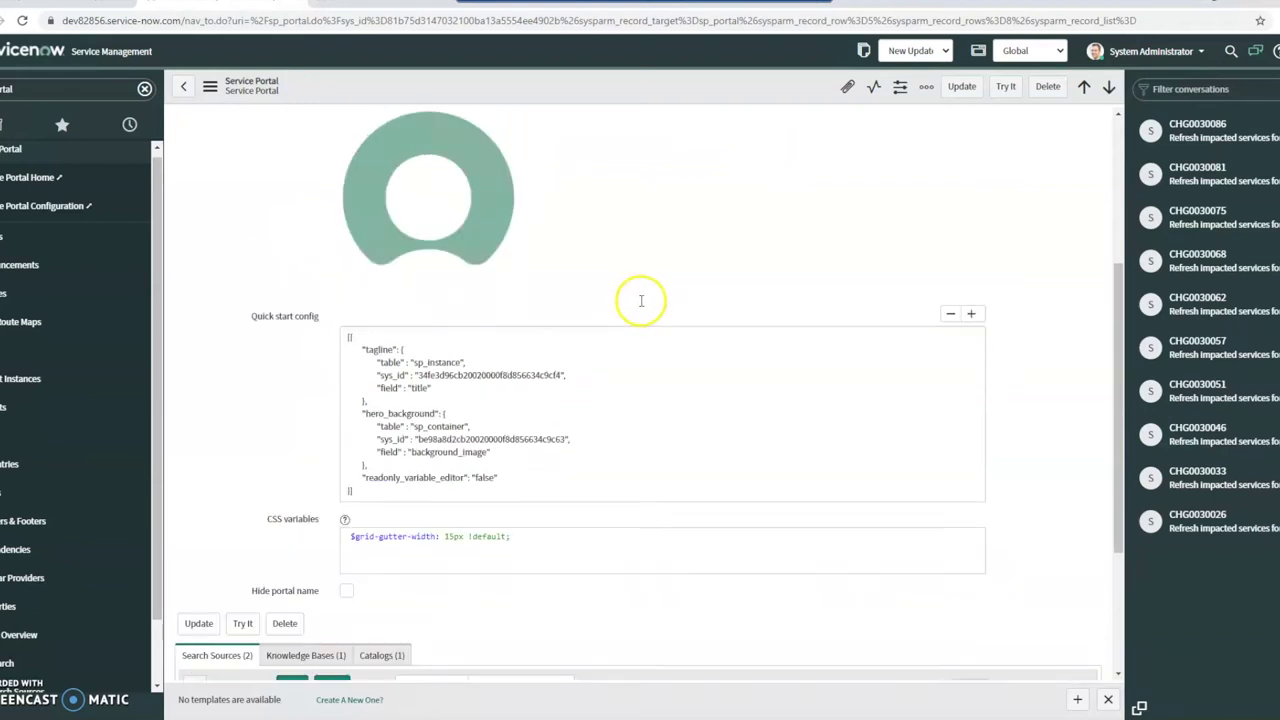
scroll(641, 300, "up", 4)
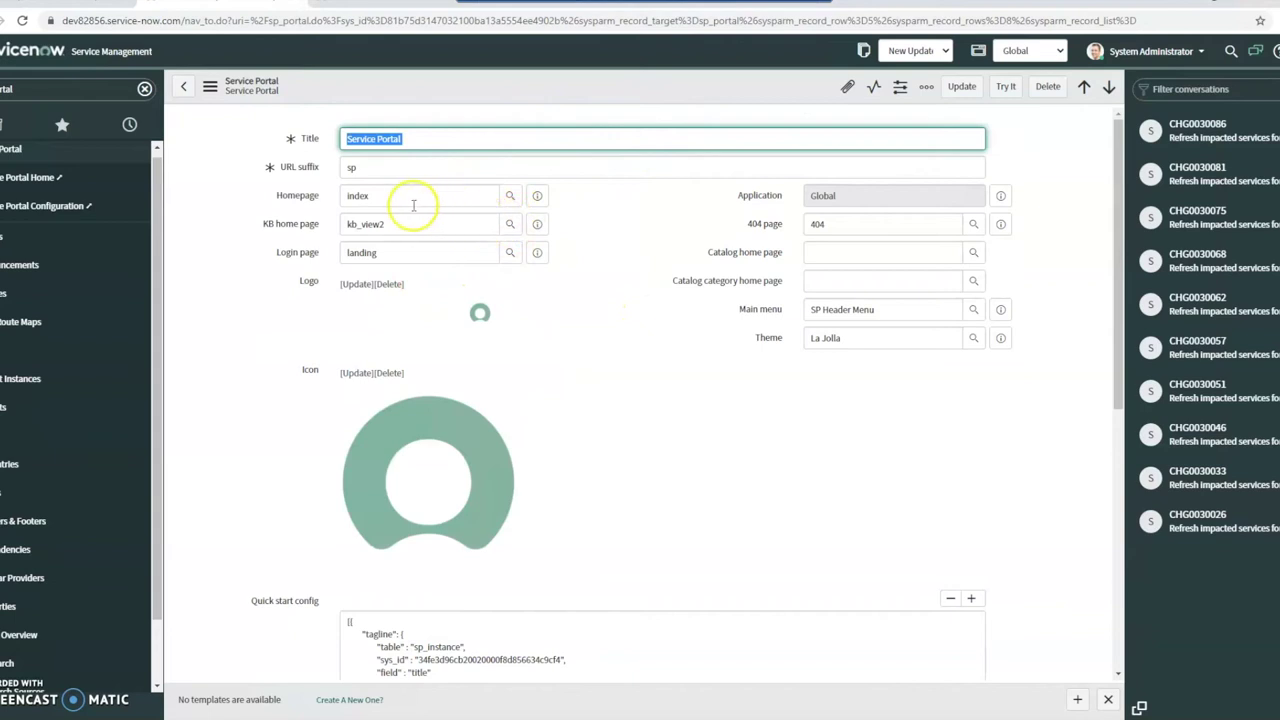
left_click(384, 195)
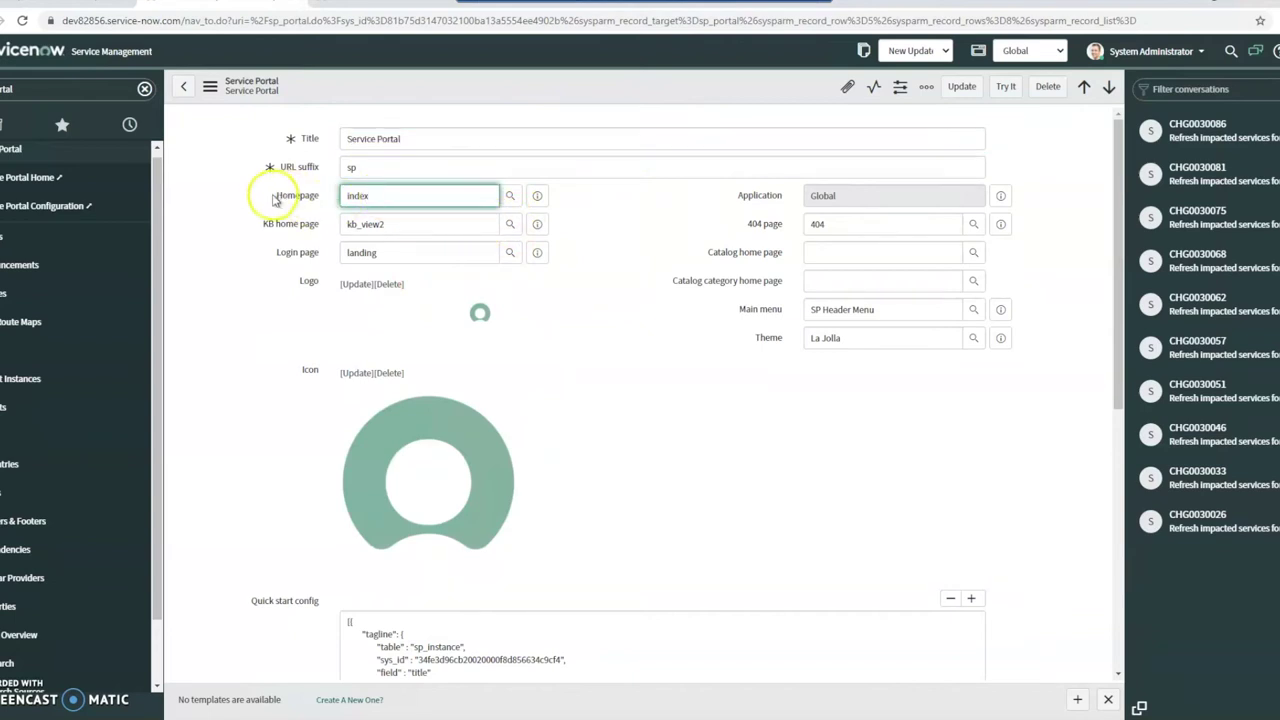
left_click_drag(414, 130, 347, 181)
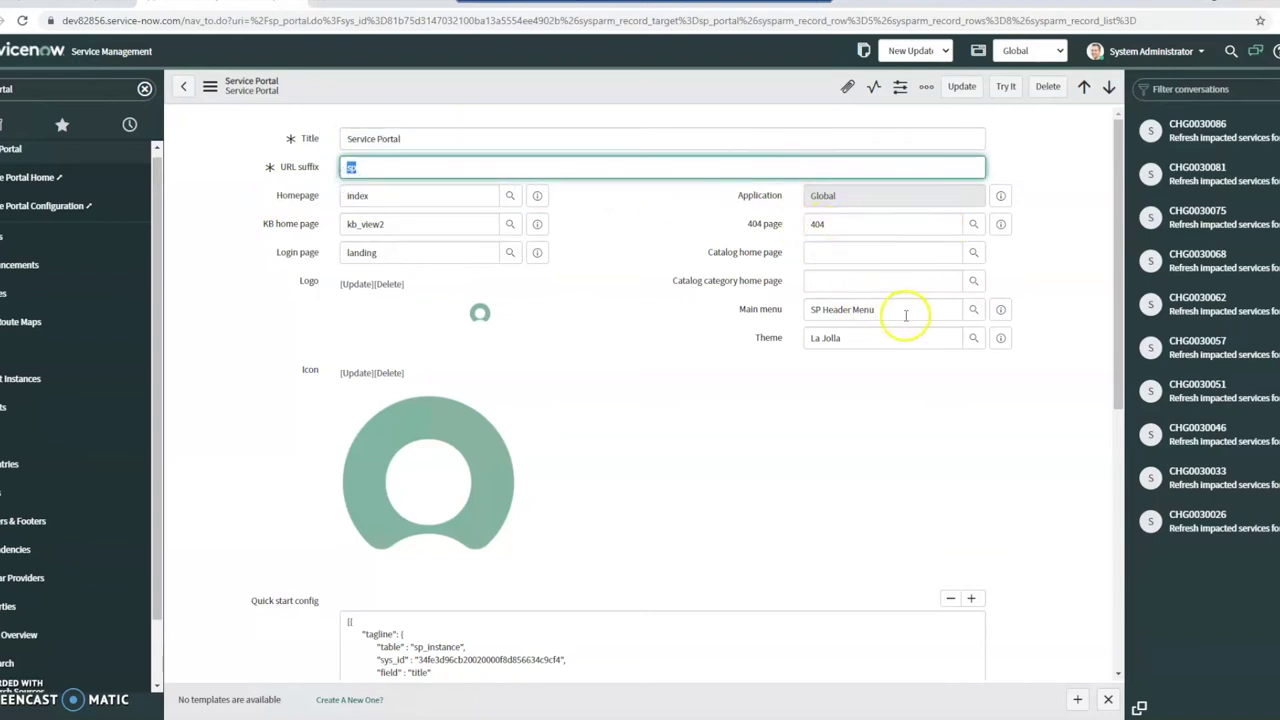
left_click_drag(854, 329, 833, 343)
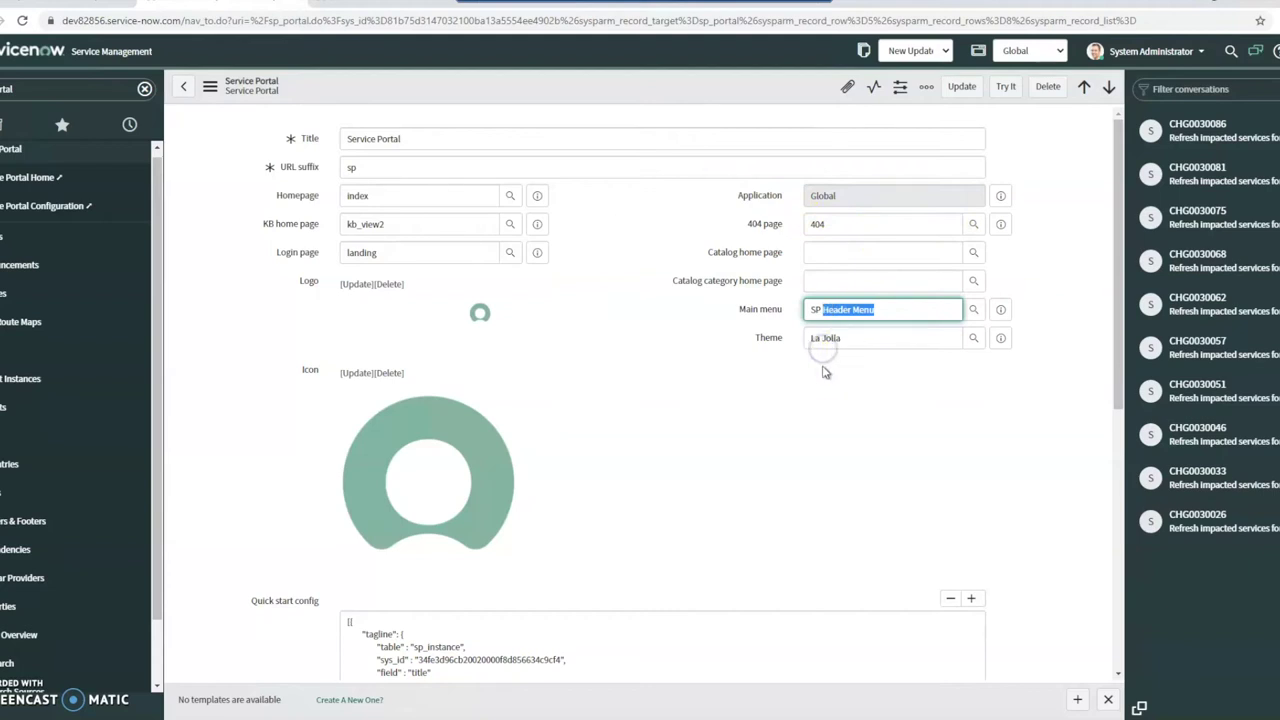
scroll(810, 372, "down", 3)
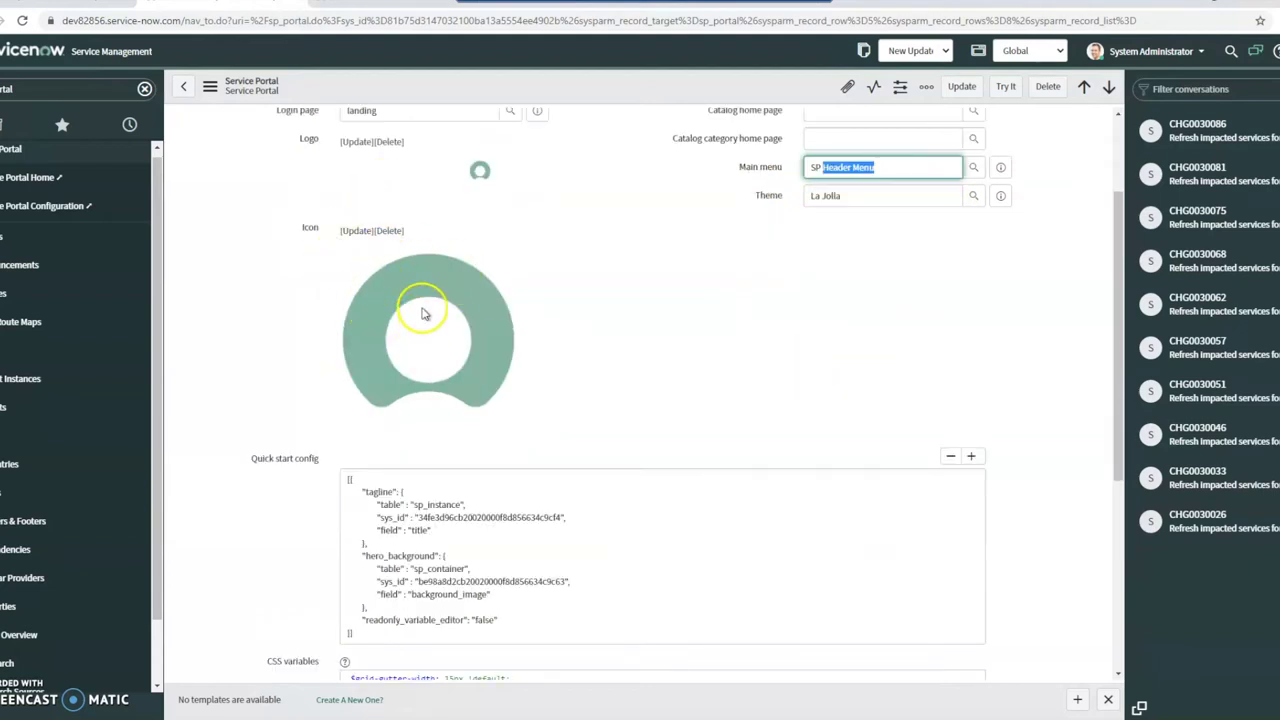
scroll(400, 378, "down", 3)
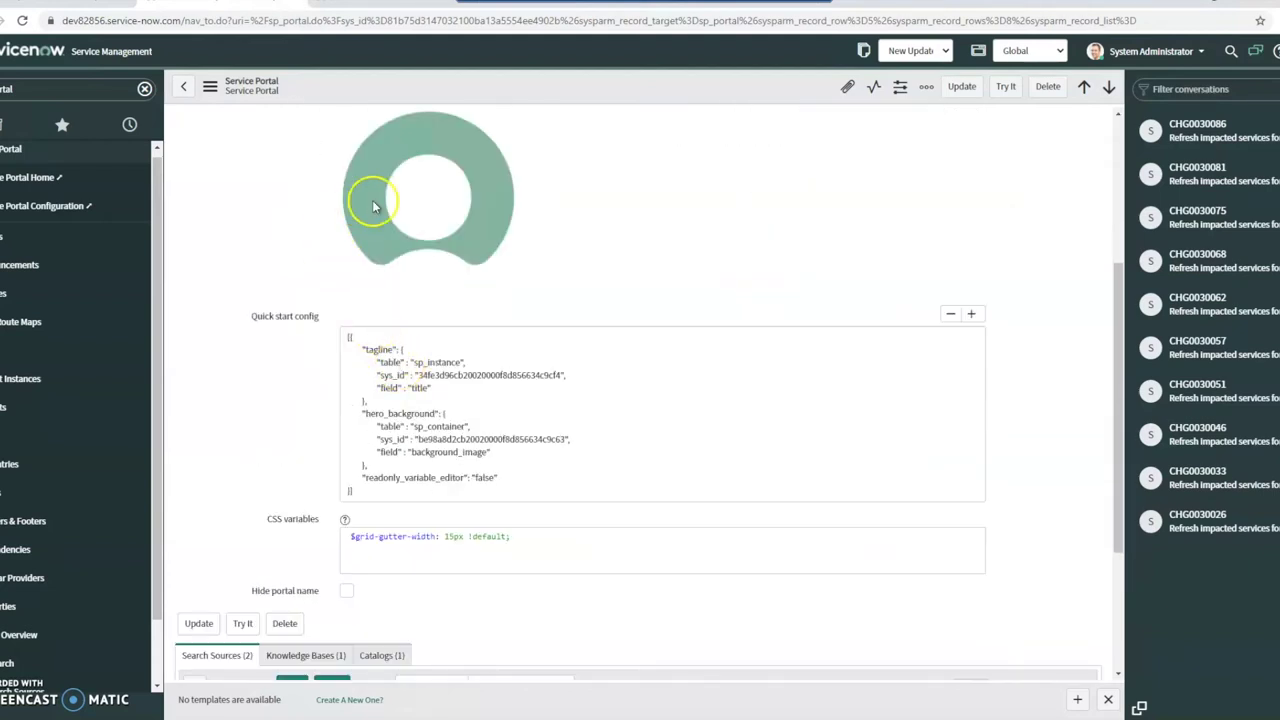
scroll(380, 200, "down", 3)
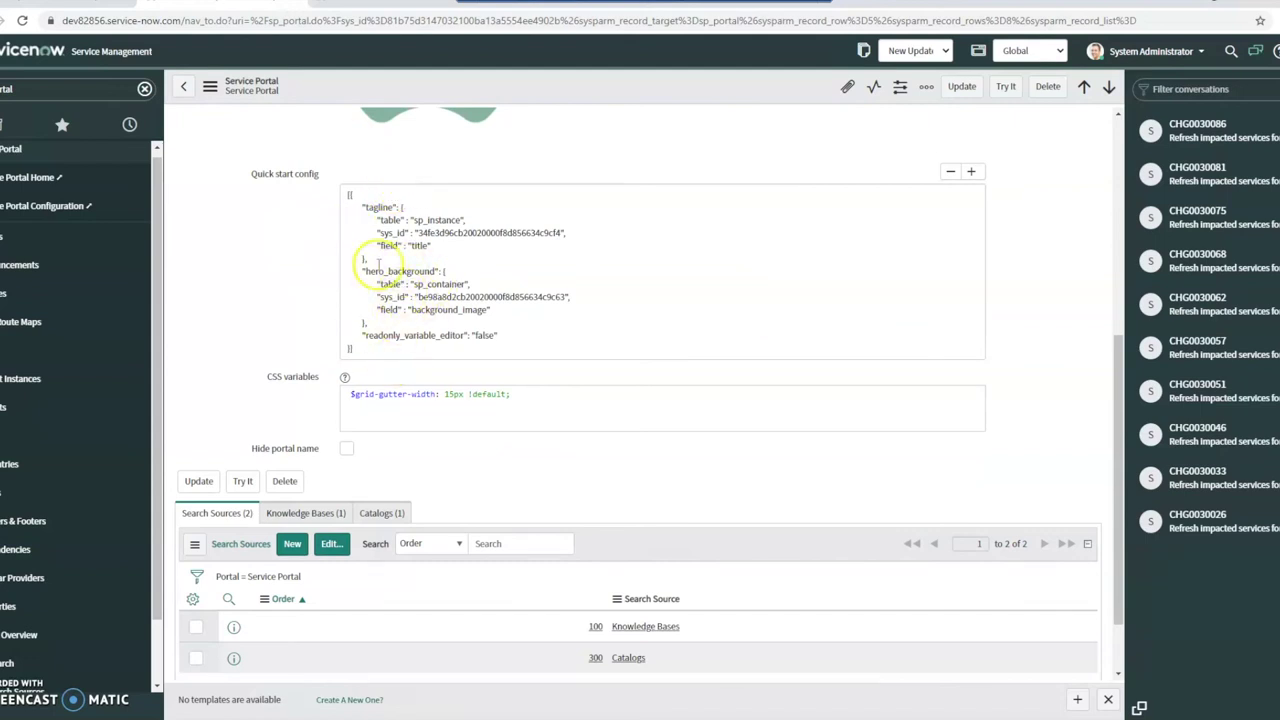
scroll(477, 397, "down", 1)
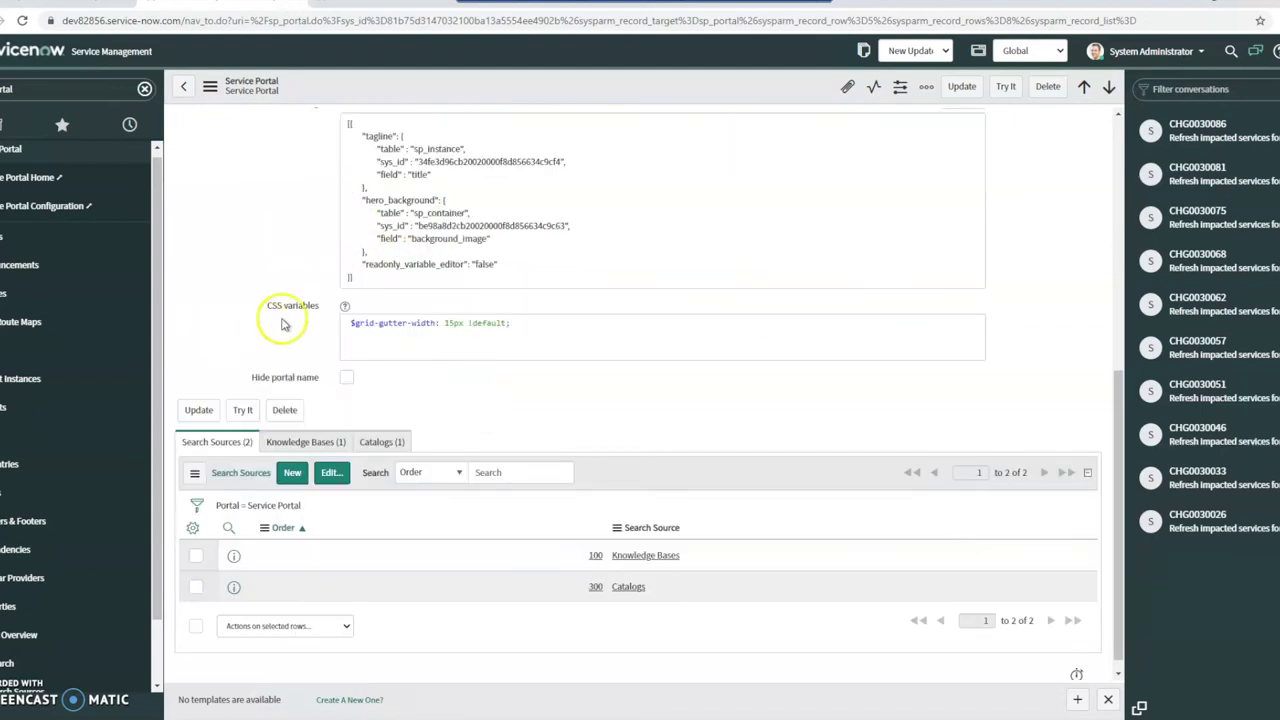
Open the index page record from the portal's Homepage reference and examine its containers, rows, columns and widget instances.
scroll(400, 340, "up", 5)
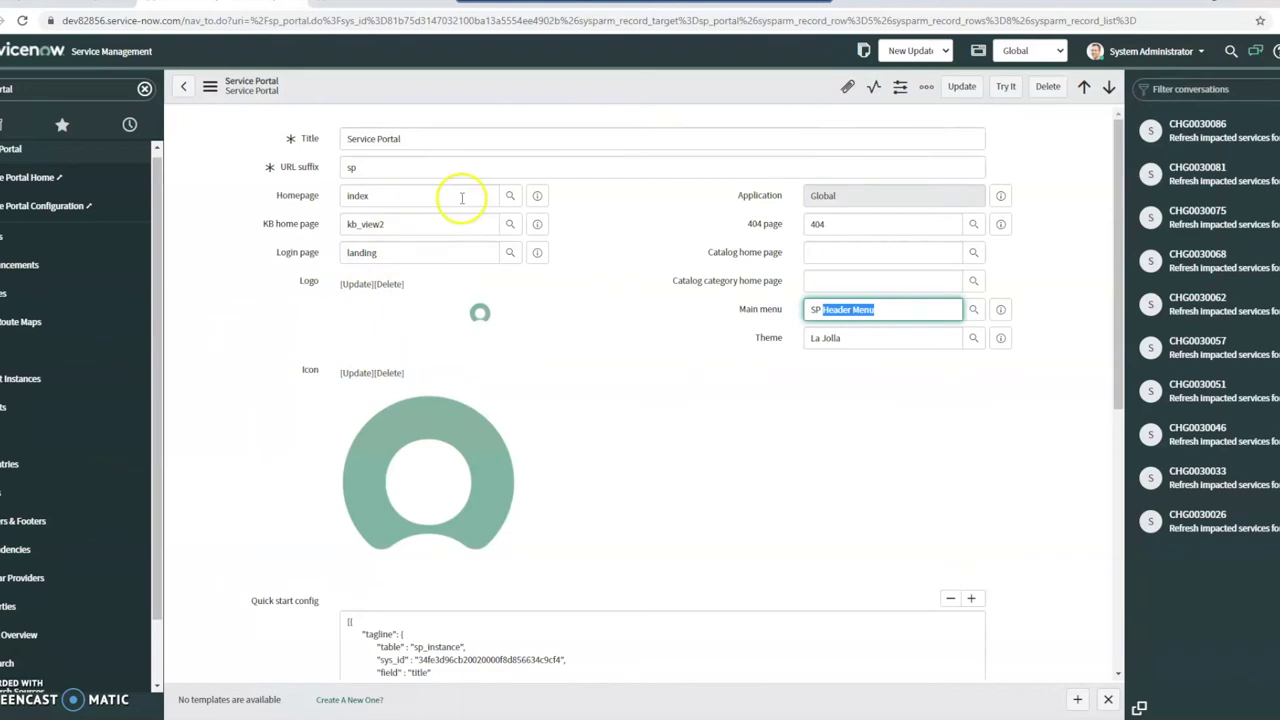
left_click(538, 196)
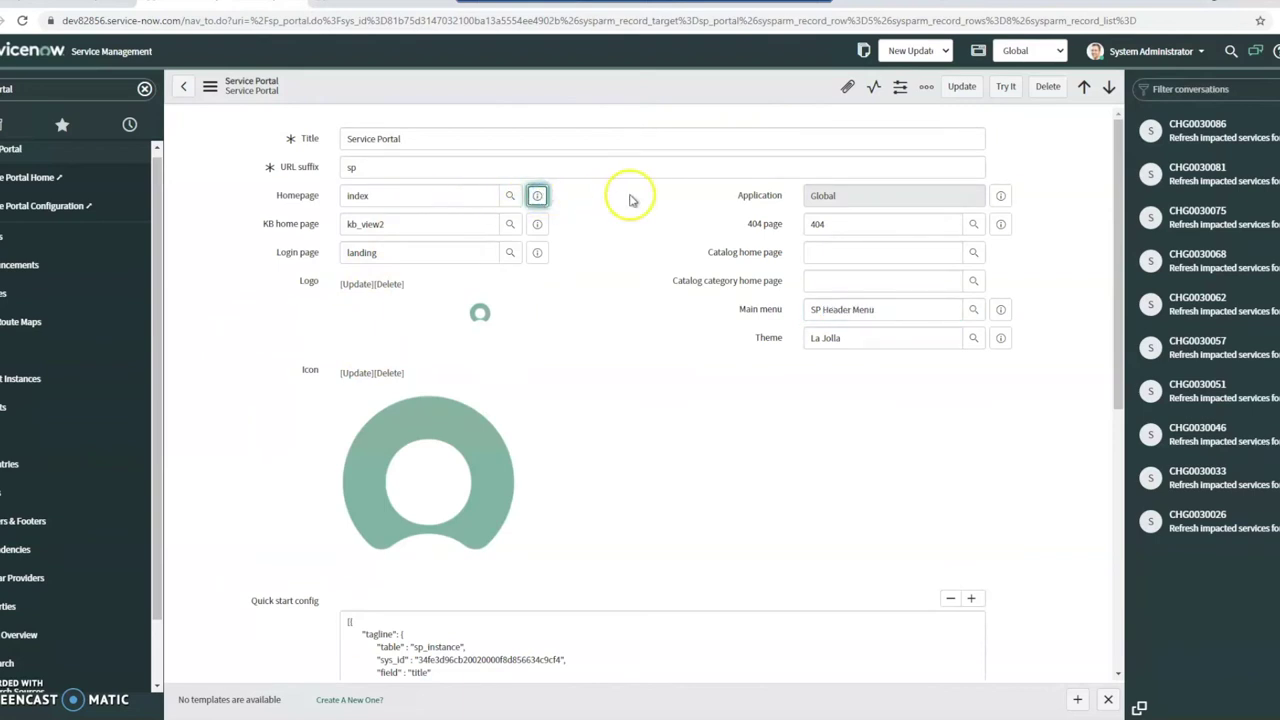
left_click(538, 196)
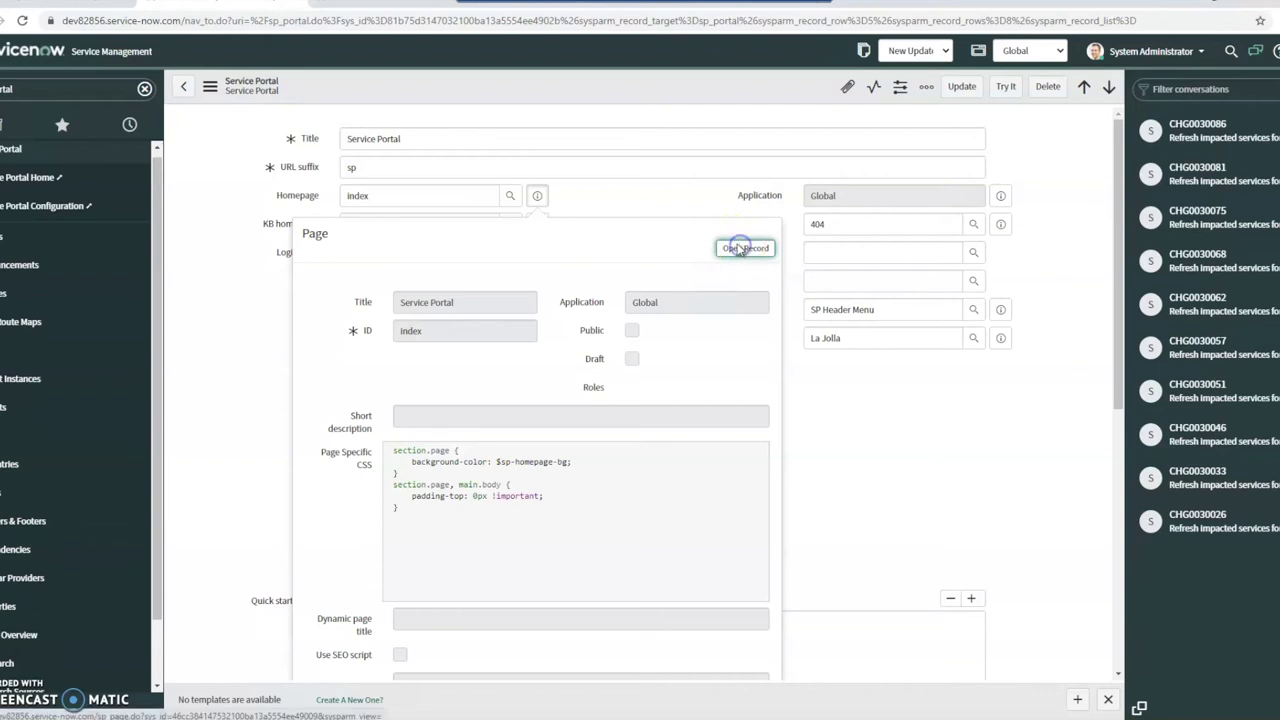
left_click(737, 248)
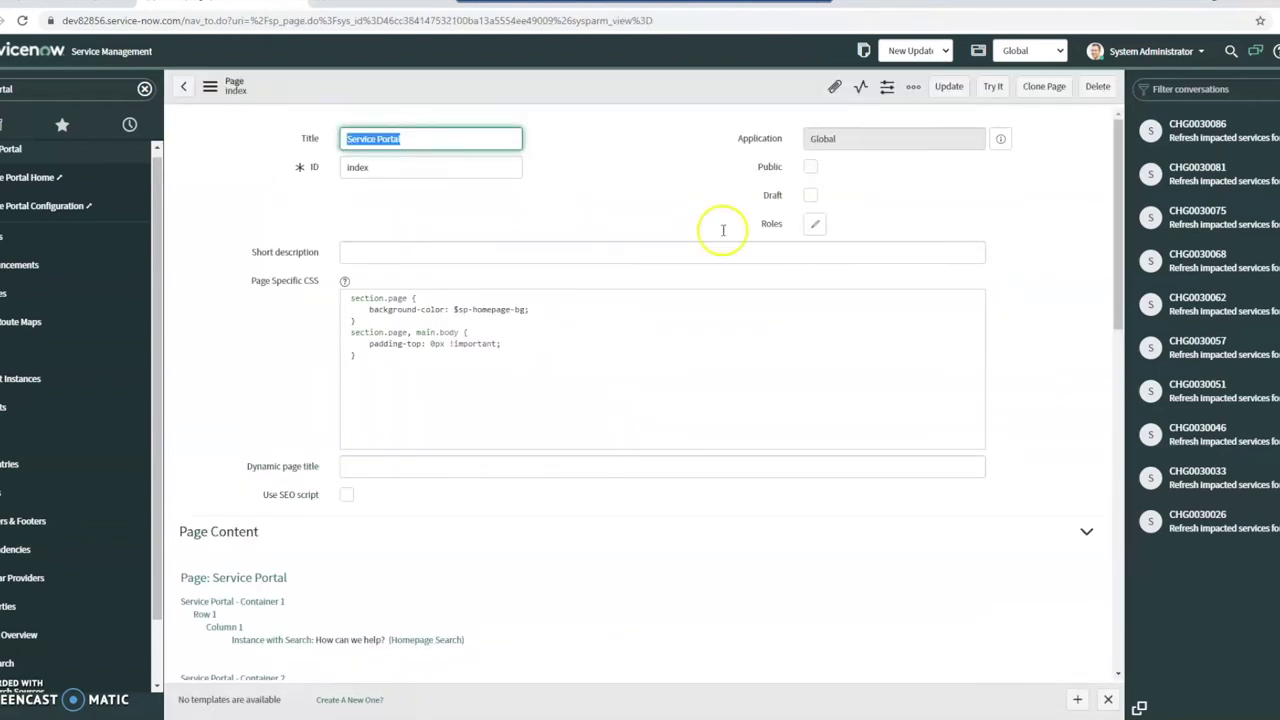
scroll(660, 214, "down", 3)
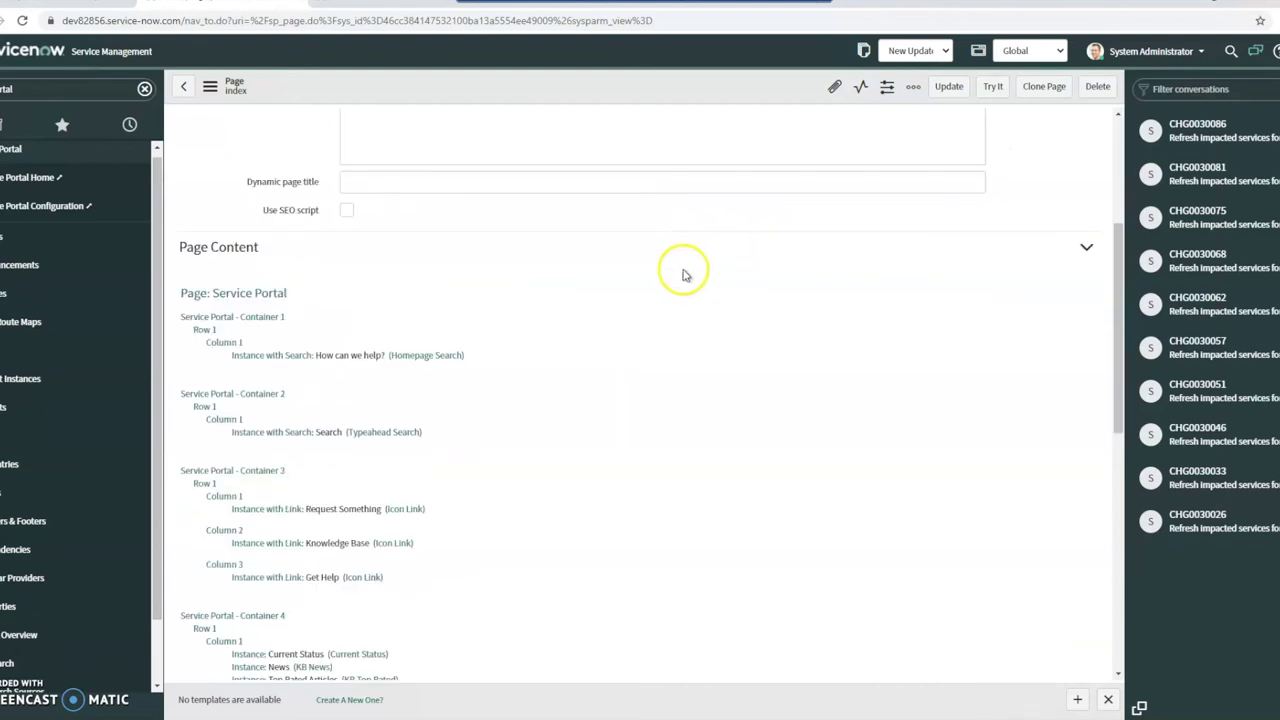
scroll(366, 420, "down", 5)
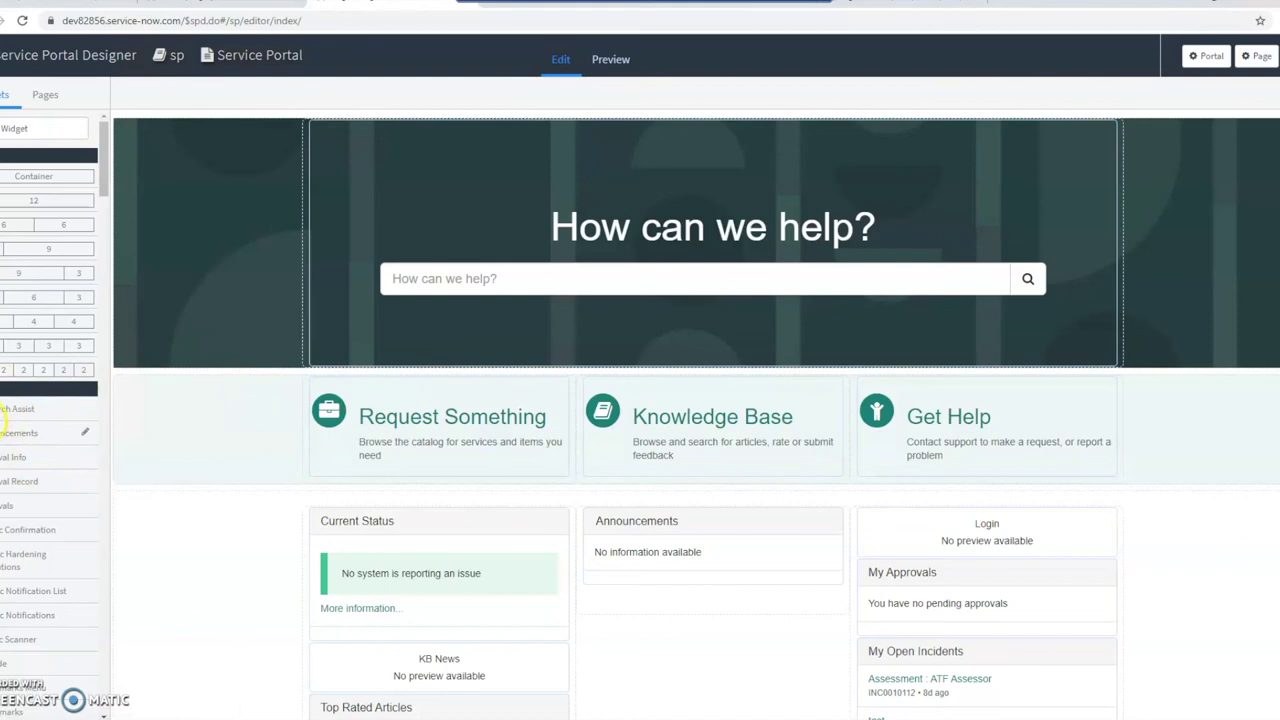
Browse the layouts and widgets available in the Service Portal Designer, then preview the Service Portal page and return to edit mode.
scroll(15, 530, "down", 5)
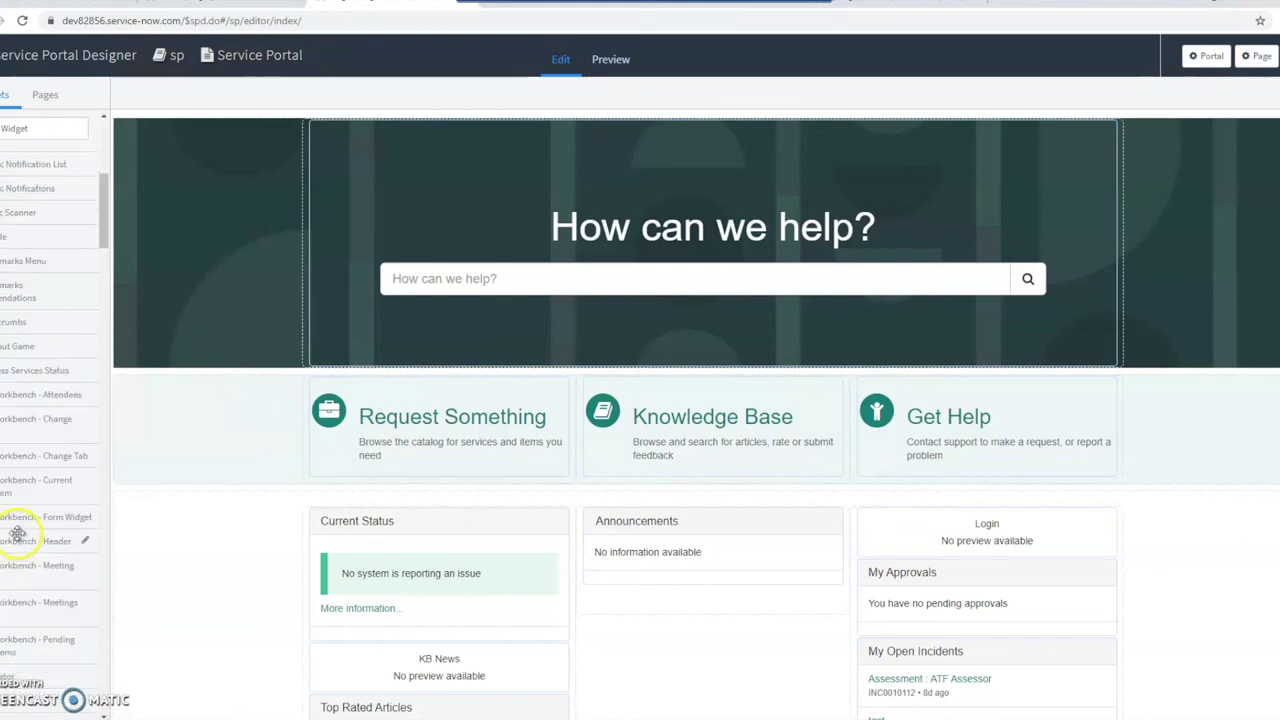
scroll(25, 510, "up", 5)
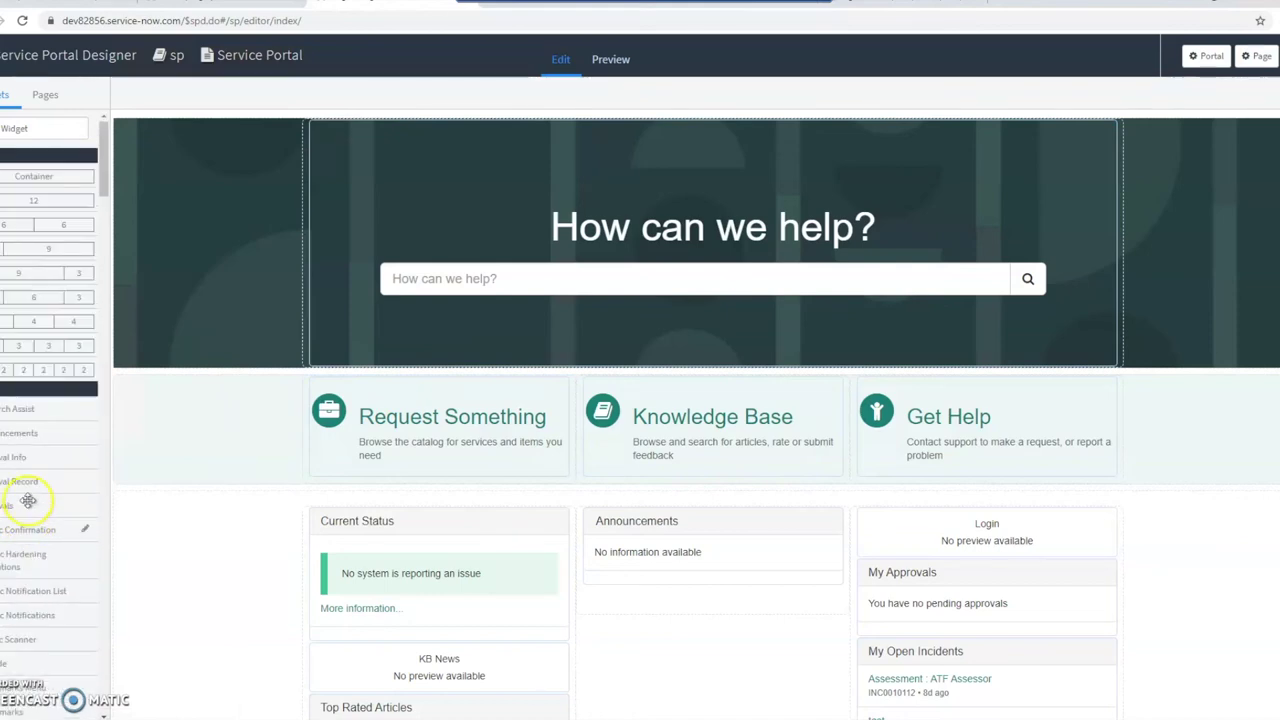
left_click(615, 58)
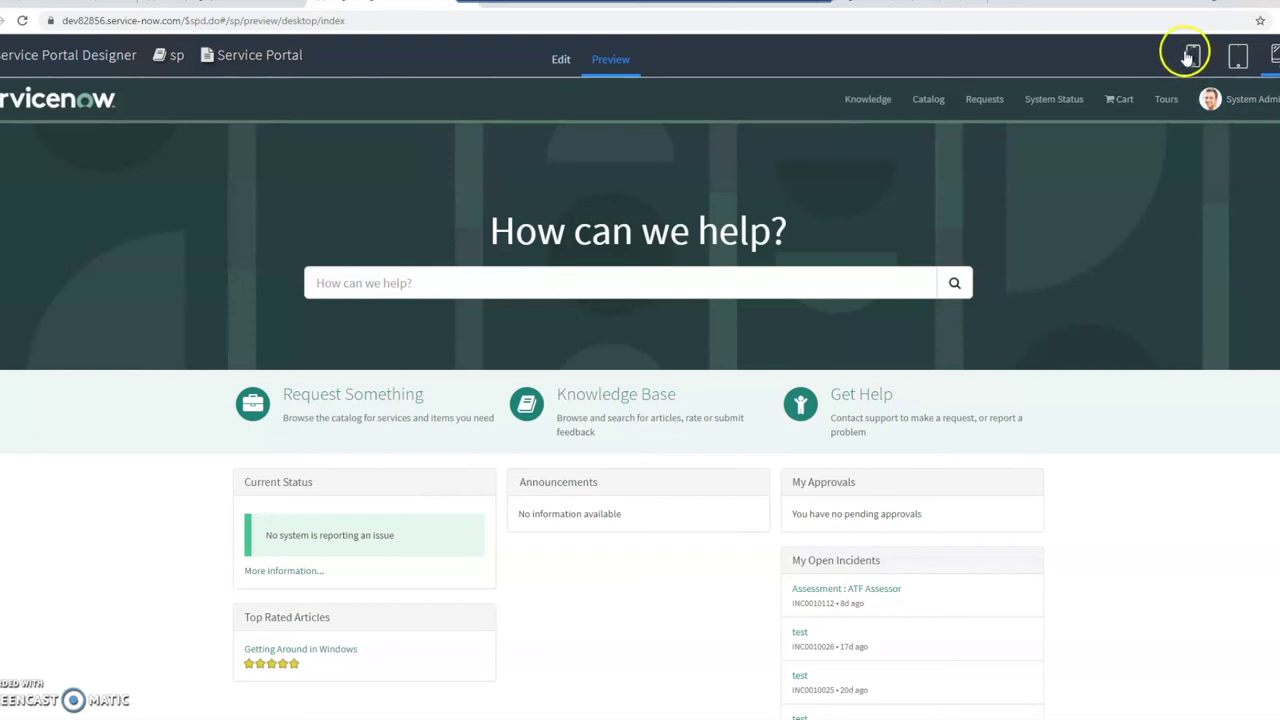
left_click(561, 62)
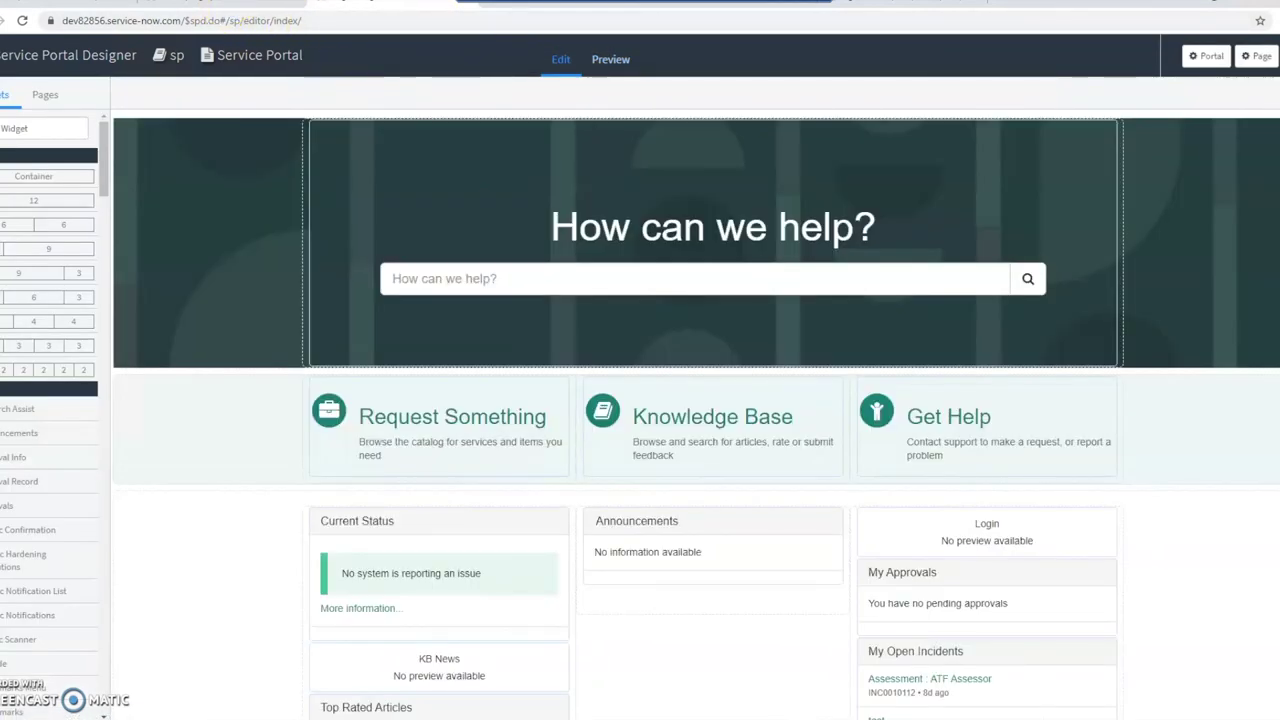
Return to the index page record and open Column 1 of Container 1 to examine its CSS class, sizes and widget instances.
left_click(241, 6)
scroll(401, 257, "up", 3)
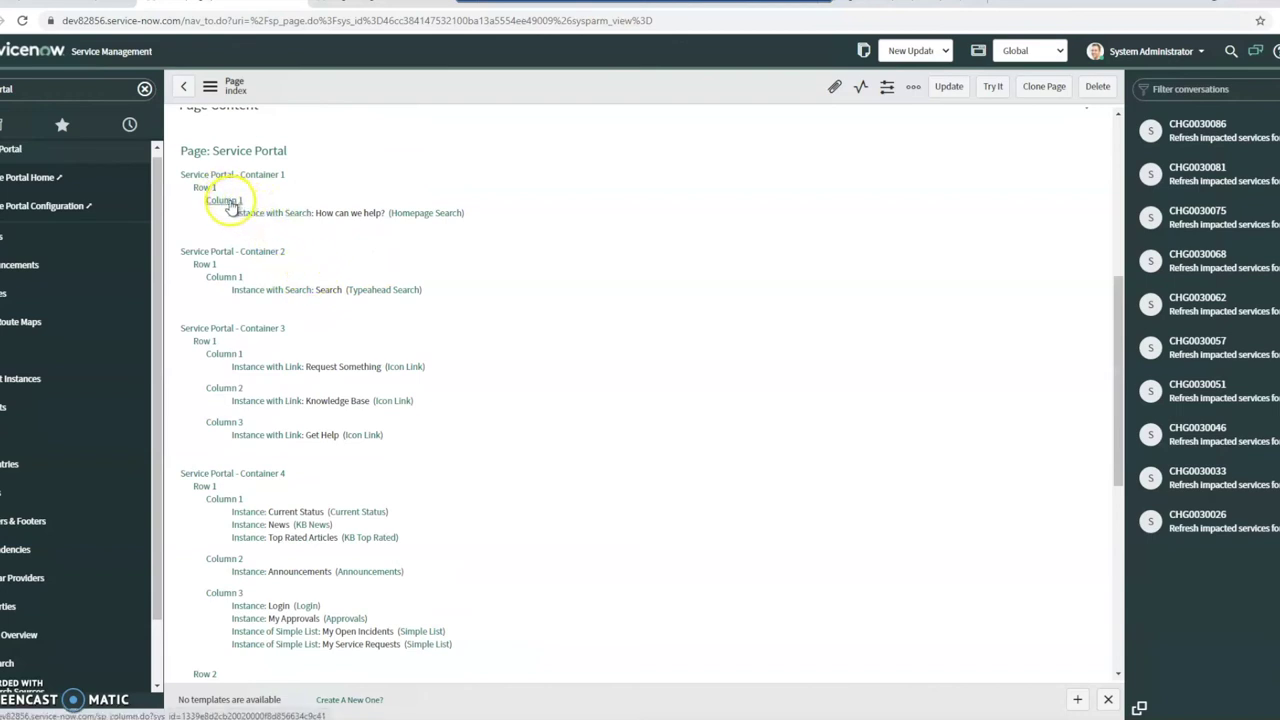
left_click(481, 215)
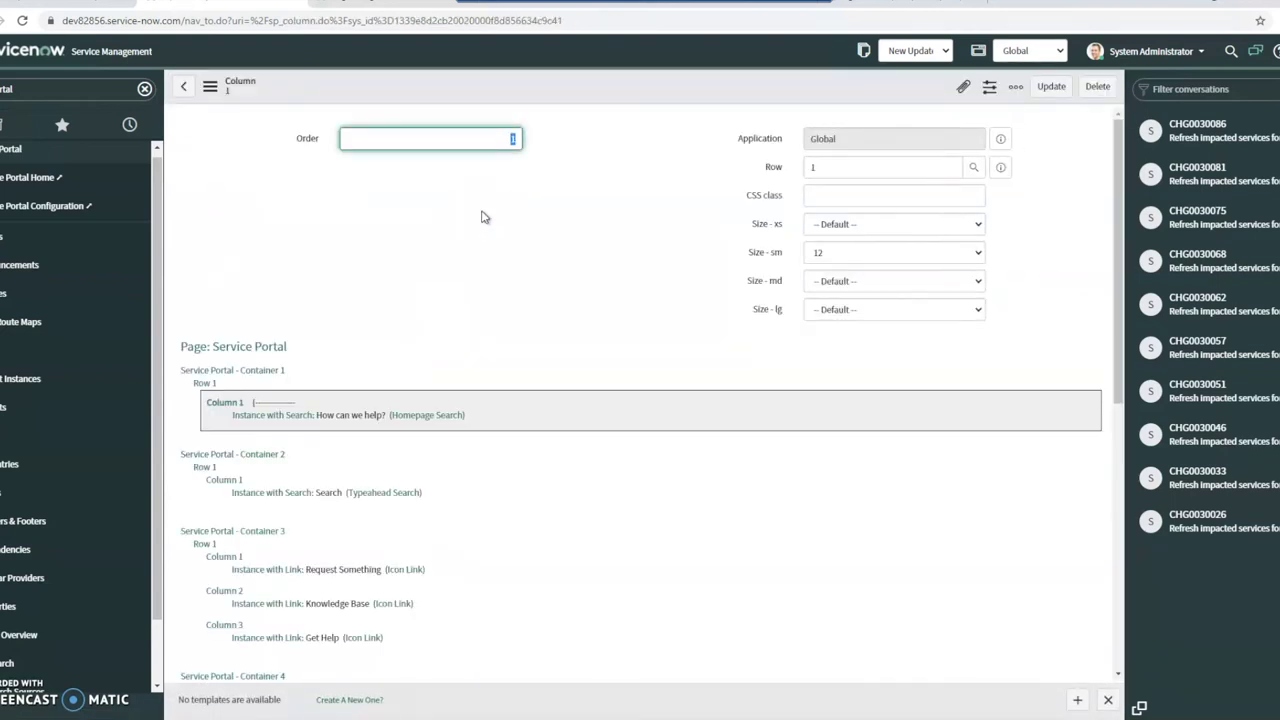
left_click(882, 193)
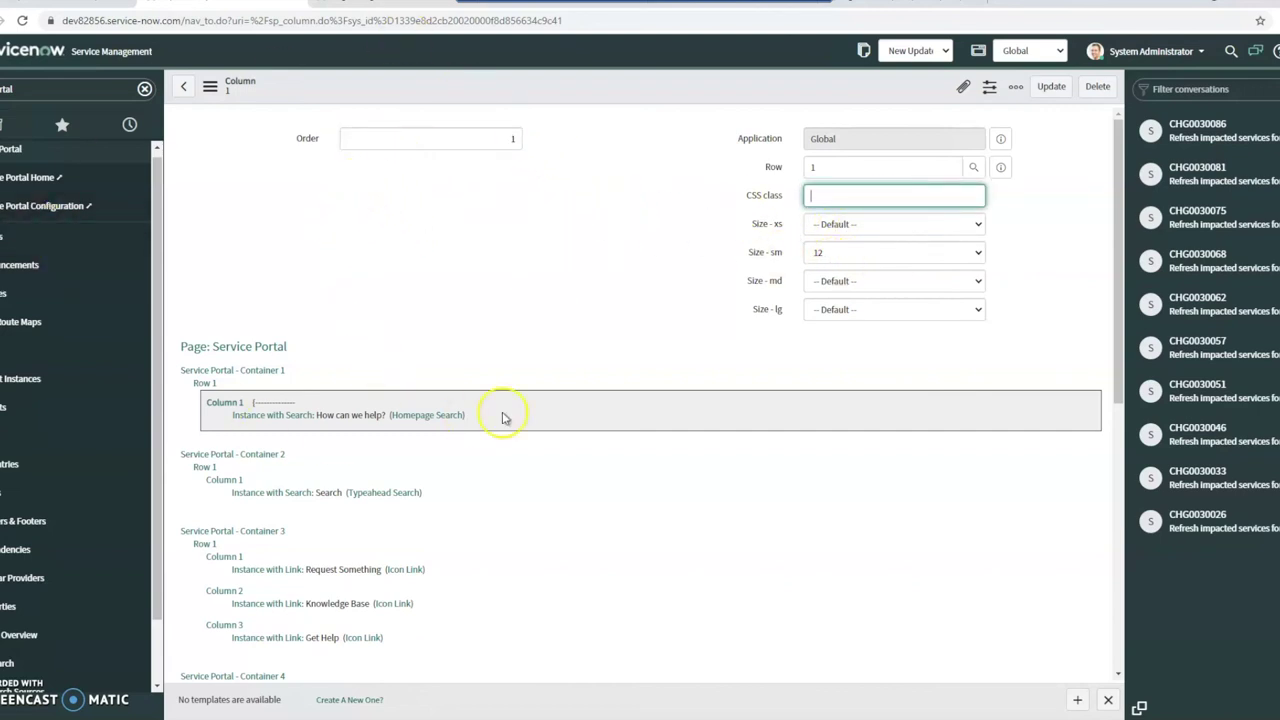
scroll(560, 420, "down", 5)
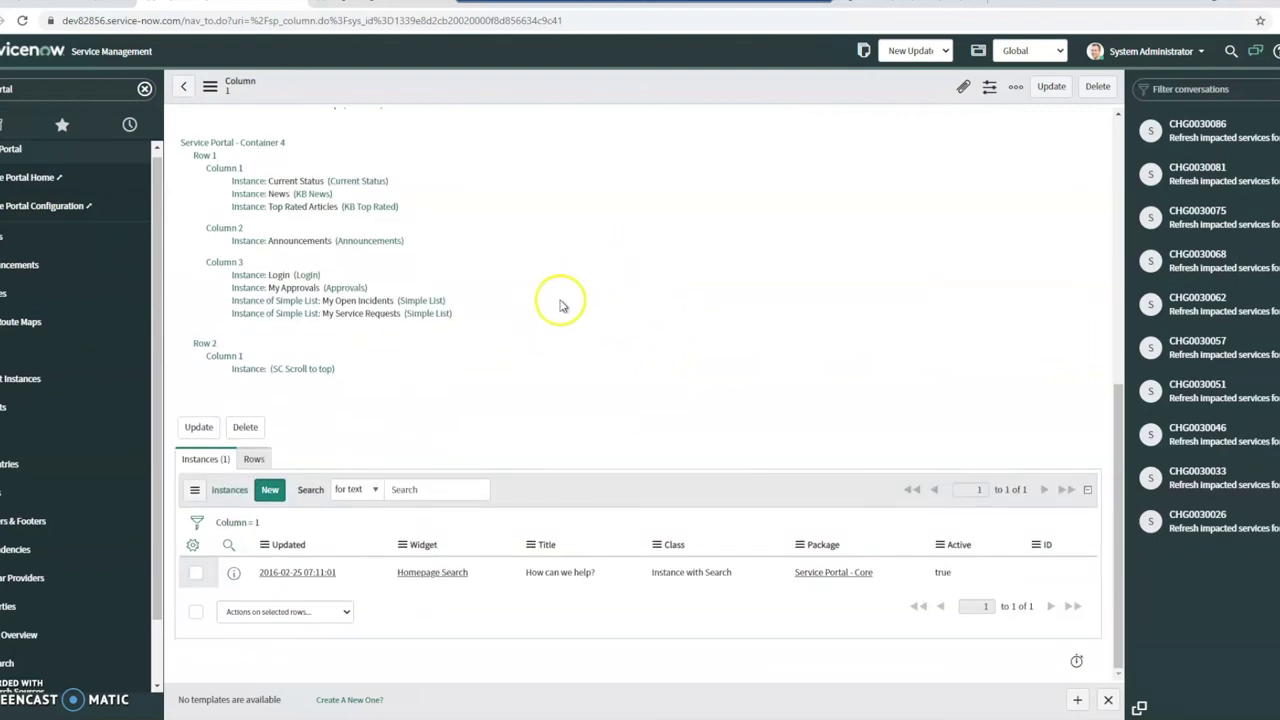
Leave the column record and switch back to Cherwell to review the portal's Laptop layout around the banner and Knowledge Articles section.
left_click(184, 86)
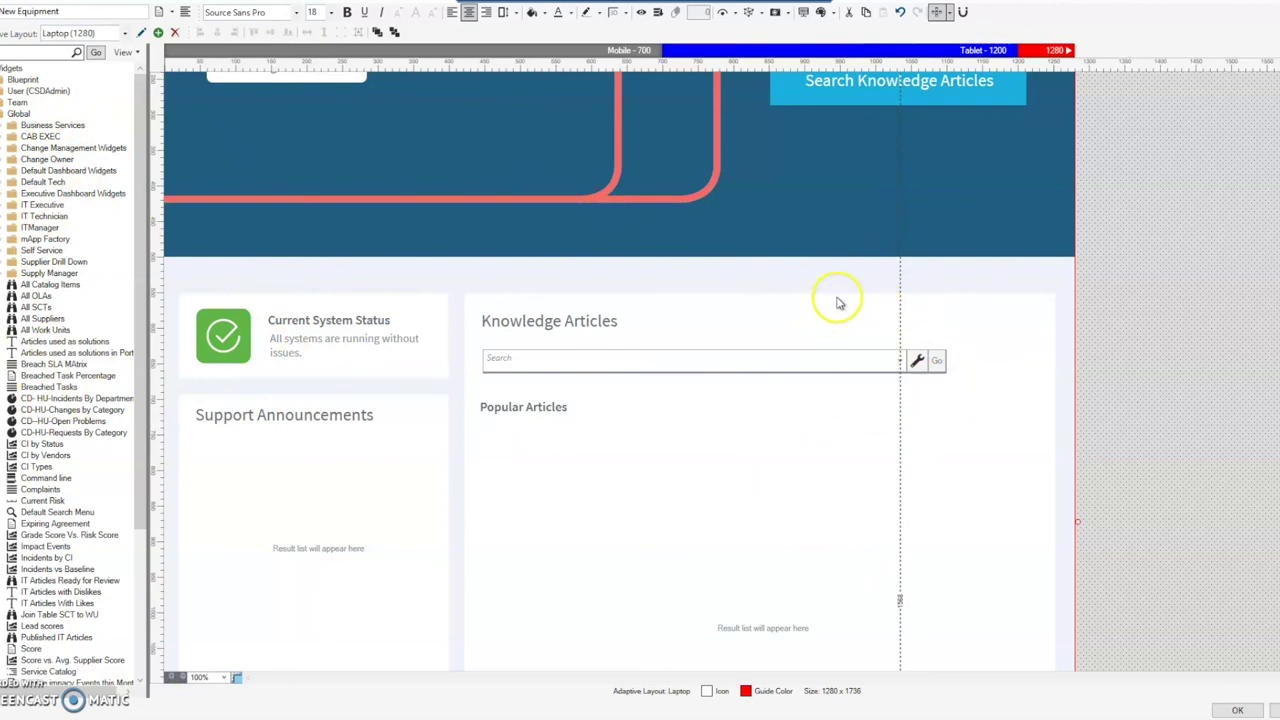
scroll(850, 330, "up", 3)
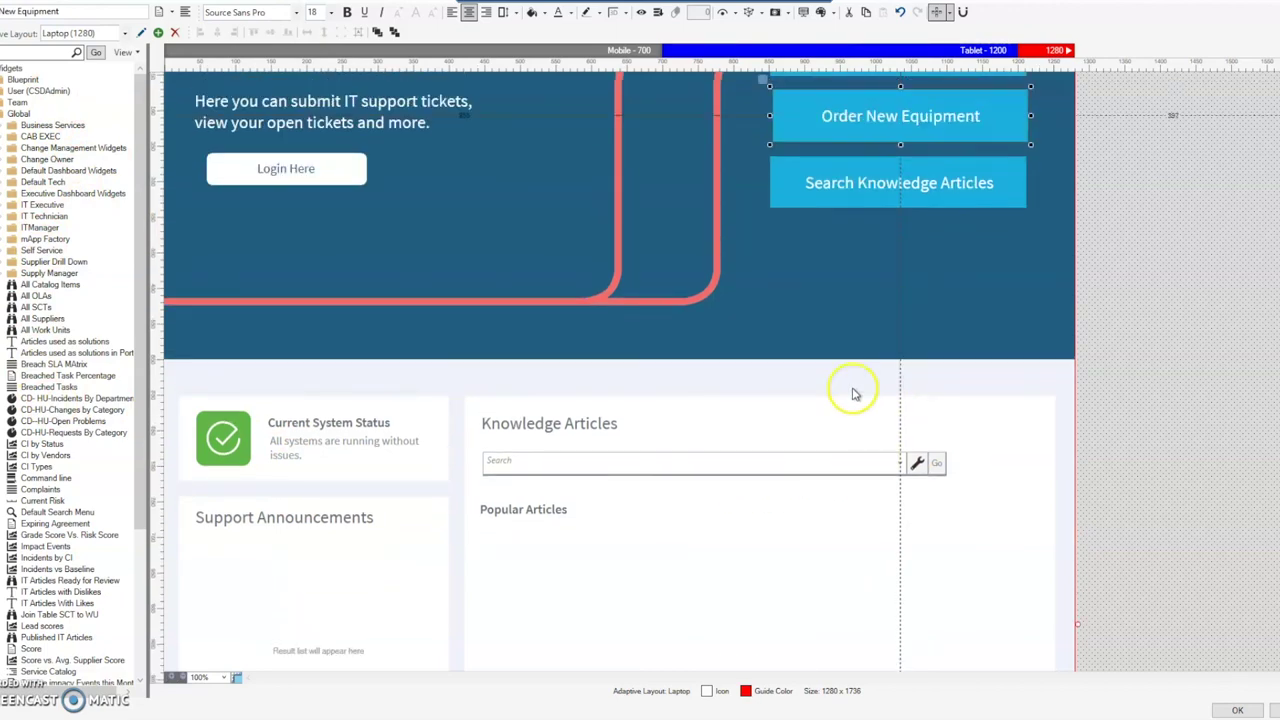